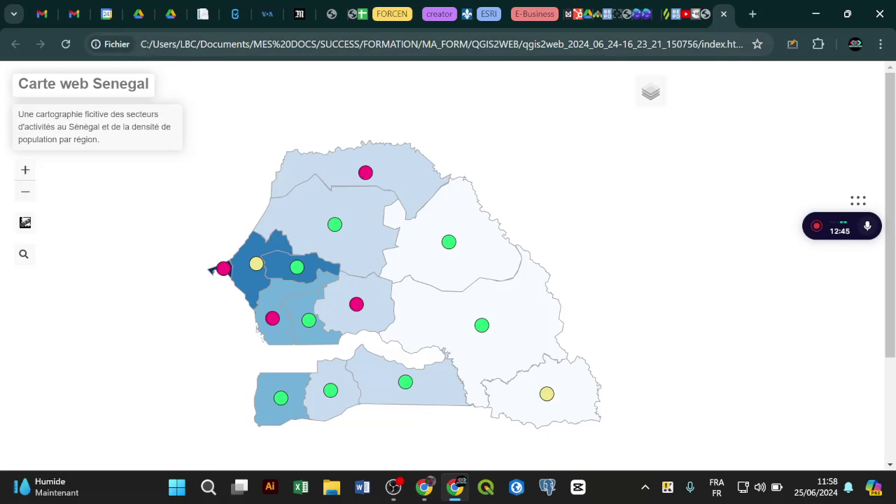
click(753, 18)
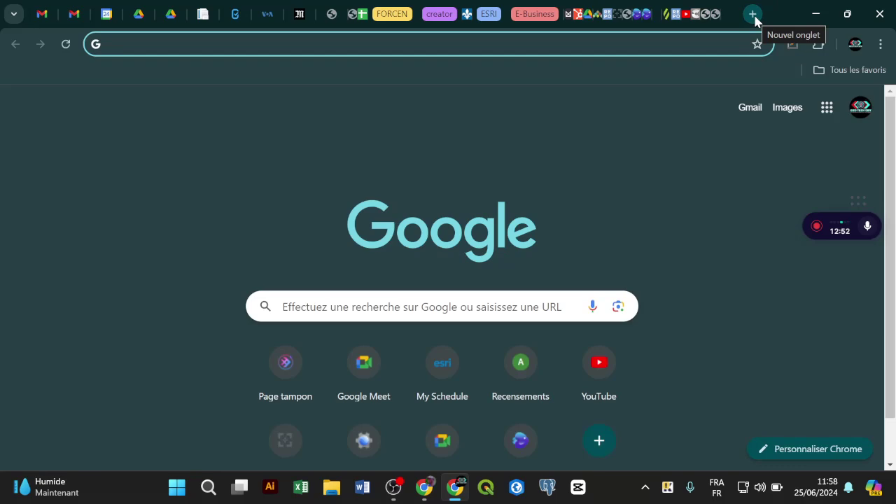
text(ma_car)
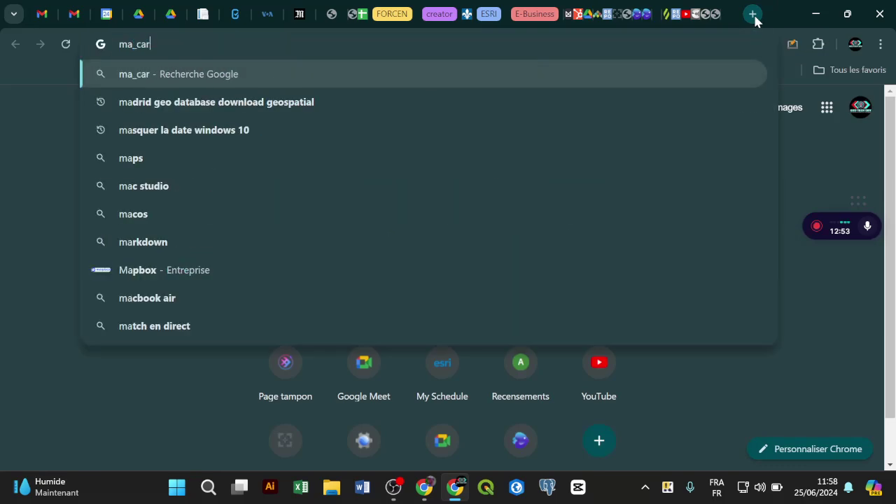
text(te_web_)
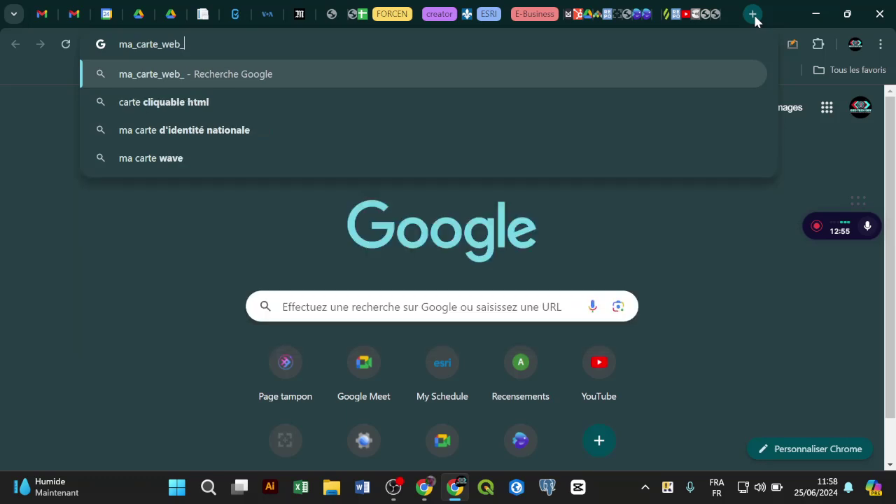
text(secteur)
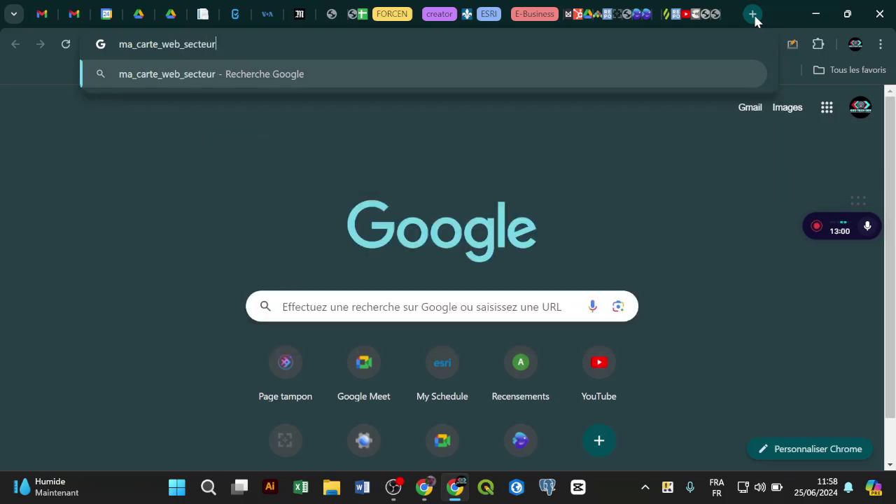
key(BackSpace)
key(BackSpace)
key(BackSpace)
key(BackSpace)
key(BackSpace)
key(BackSpace)
key(BackSpace)
key(BackSpace)
key(BackSpace)
key(BackSpace)
key(BackSpace)
key(BackSpace)
key(BackSpace)
key(BackSpace)
key(BackSpace)
key(BackSpace)
key(BackSpace)
key(BackSpace)
key(BackSpace)
key(BackSpace)
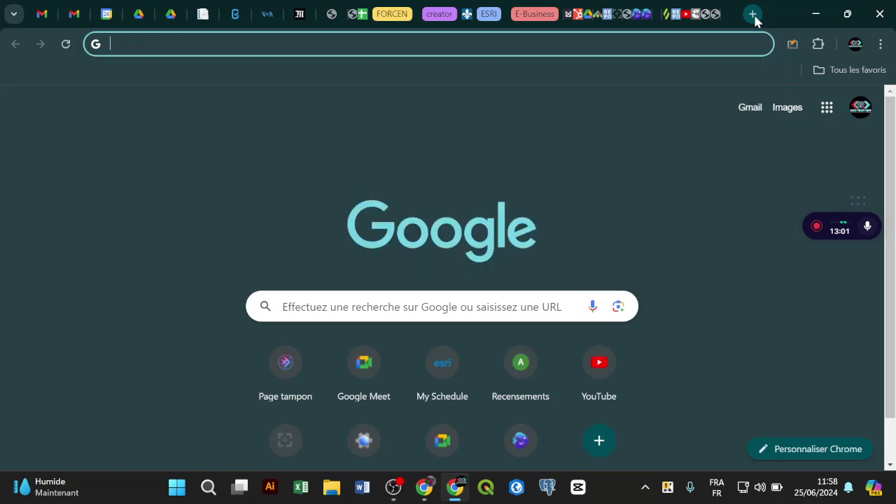
click(683, 154)
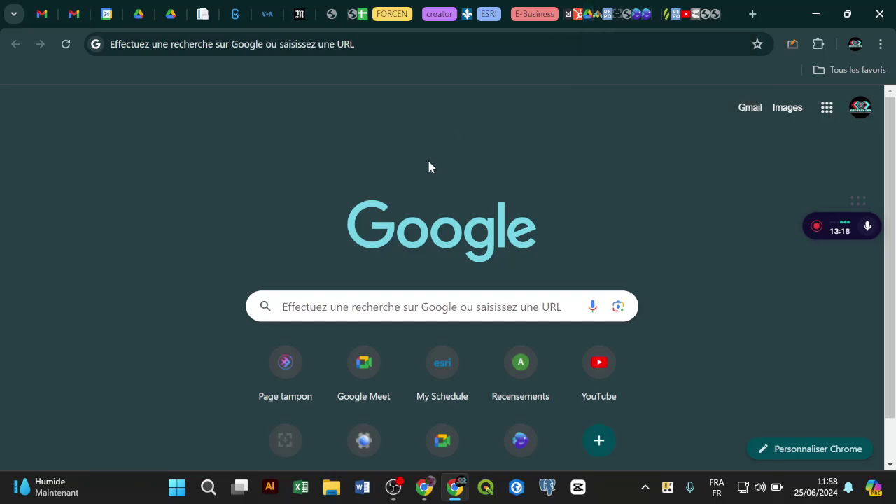
Switch to the Chrome window with the DriveToWeb Admin Console and open github.com in a new tab.
click(428, 493)
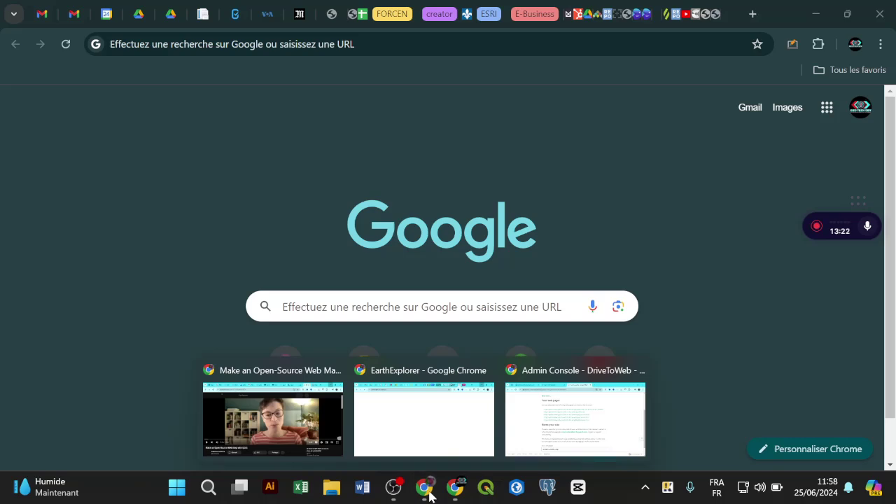
click(575, 419)
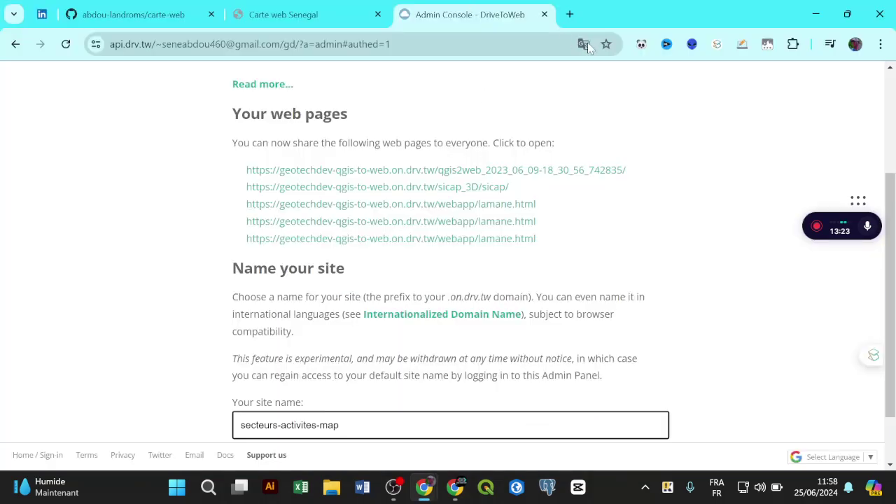
click(570, 14)
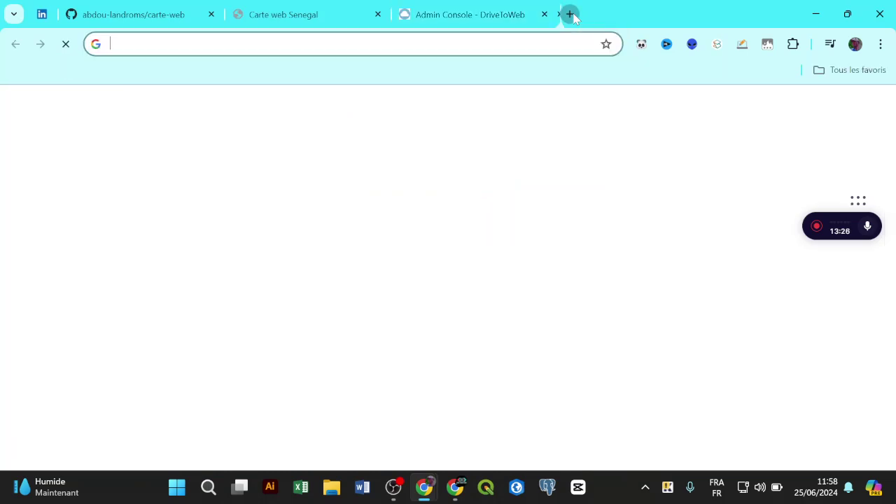
text(gi)
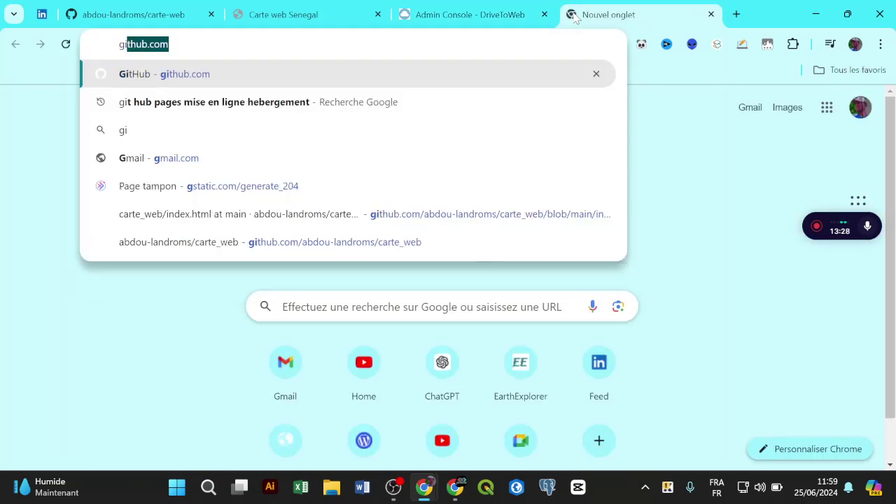
text(thub)
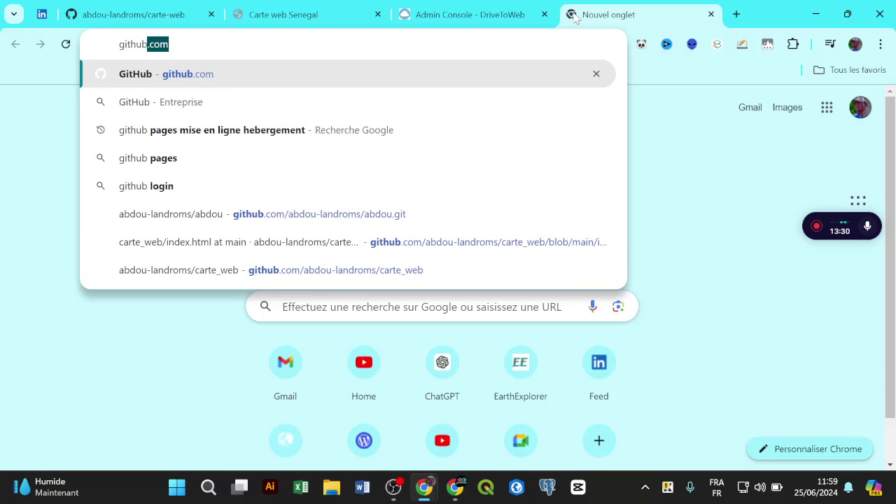
key(Return)
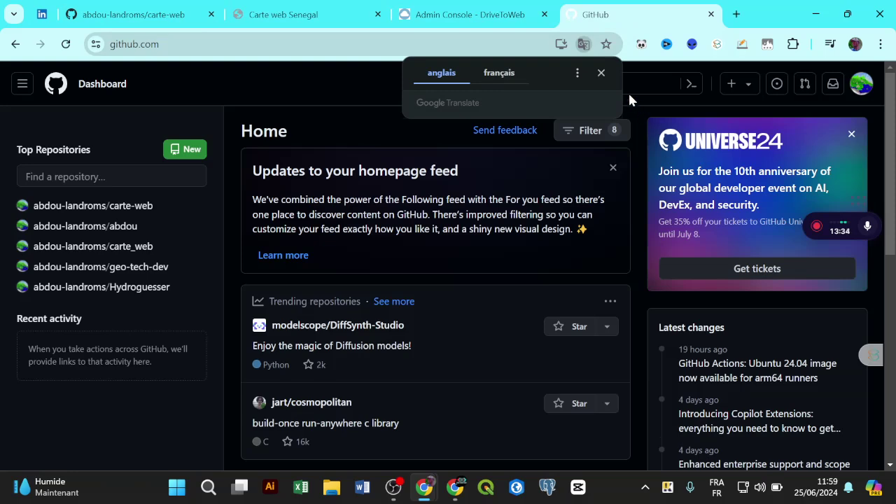
Dismiss the translation popup and the Universe24 promotion on the GitHub dashboard, keeping the browser window maximized.
click(601, 73)
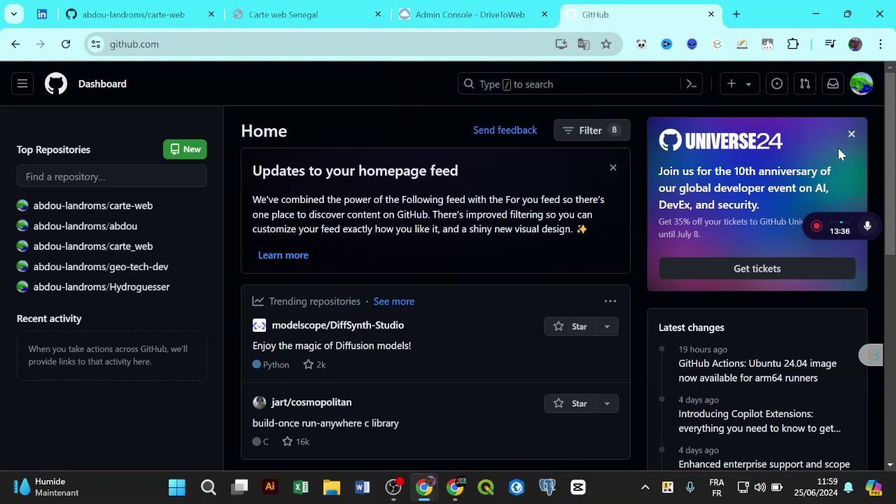
click(851, 133)
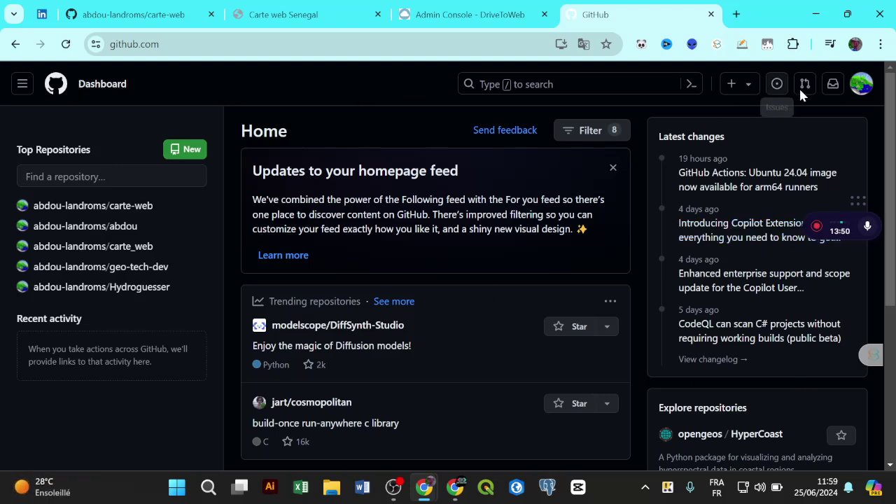
click(847, 14)
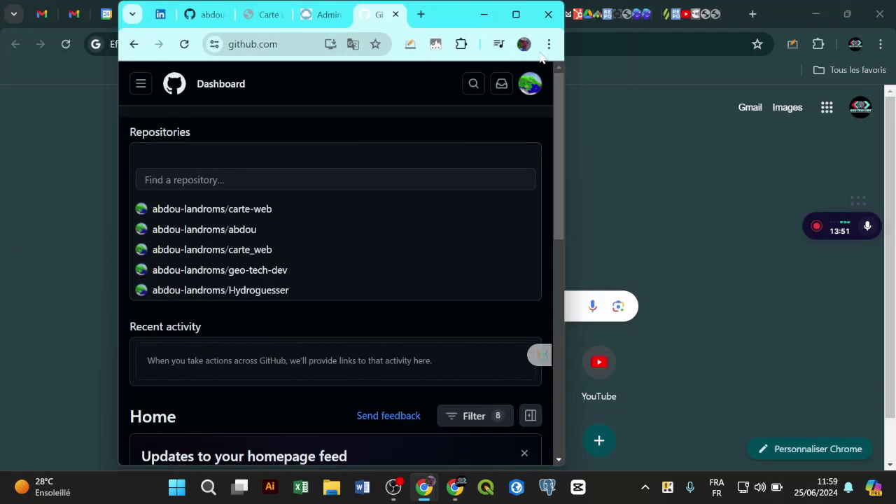
click(516, 15)
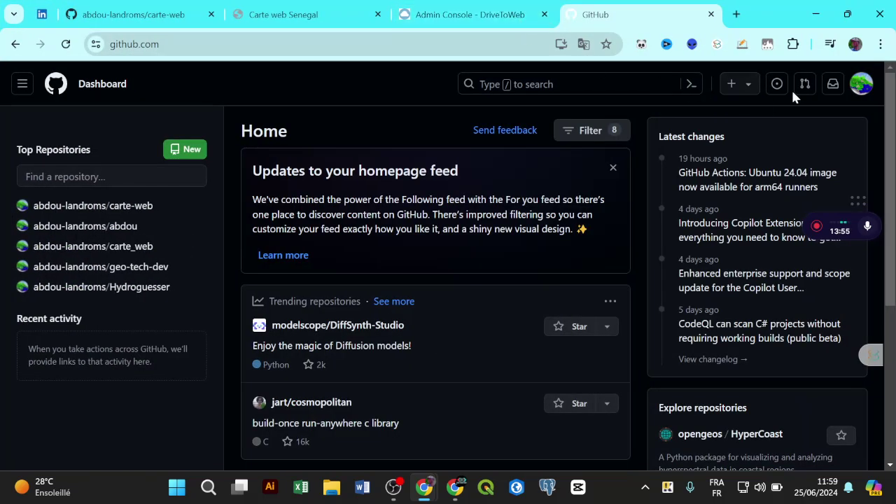
Translate the GitHub dashboard into French to view its creation options, and restore the page to English.
click(730, 88)
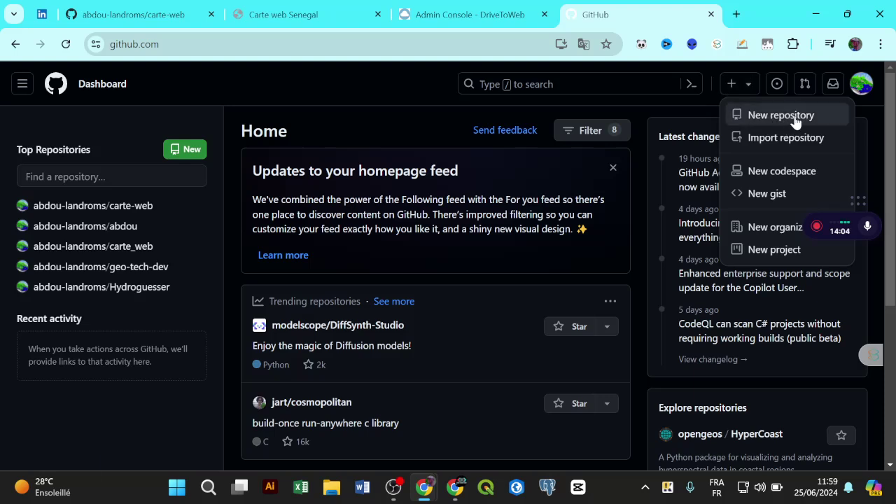
click(584, 44)
click(508, 72)
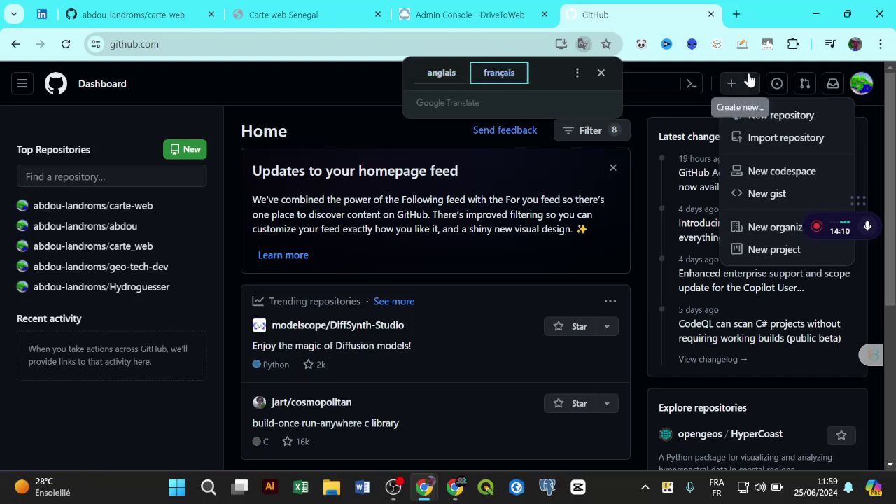
click(330, 85)
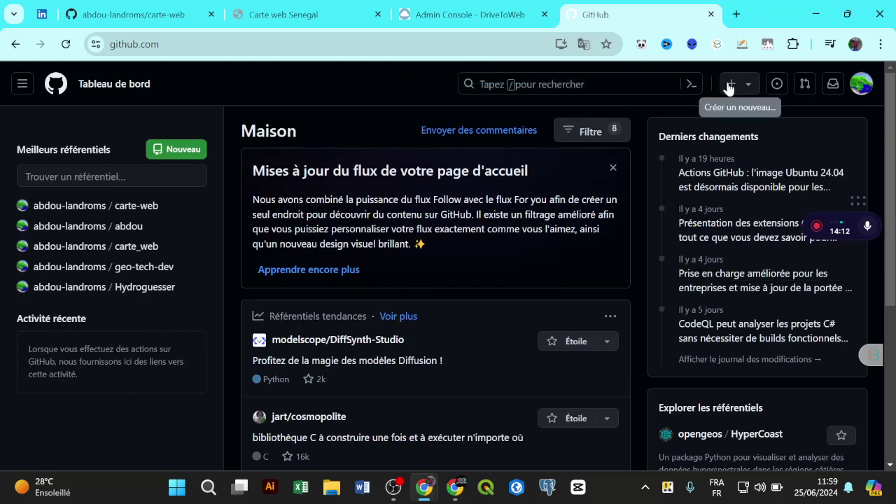
click(731, 83)
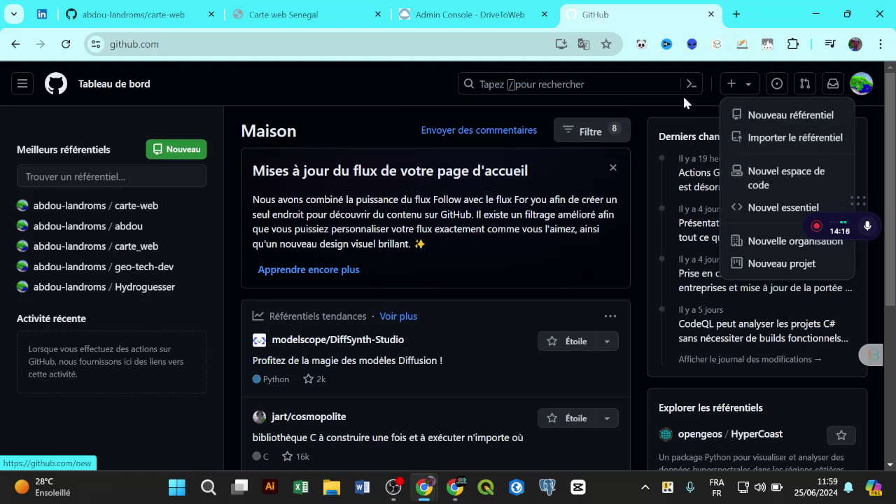
click(583, 44)
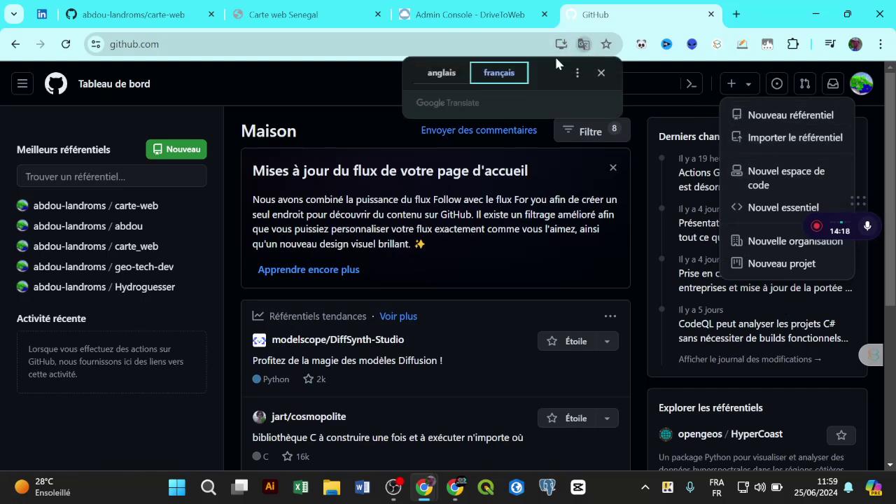
click(451, 77)
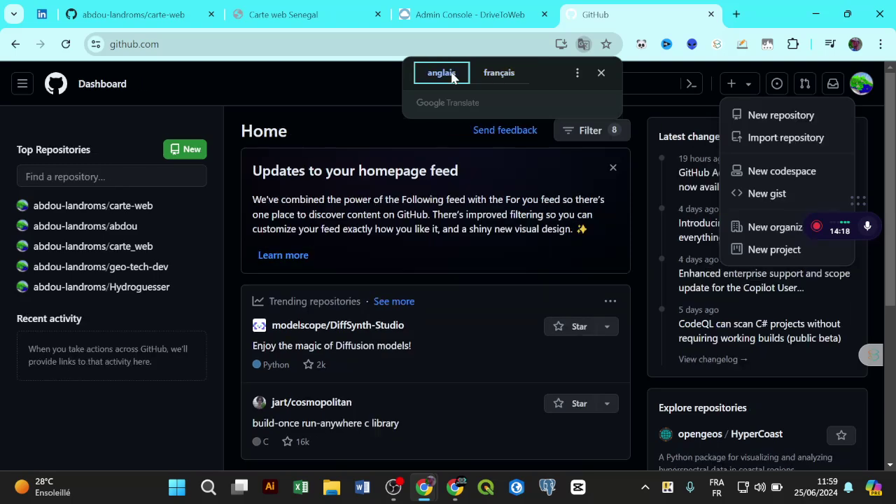
Open the form for creating a new GitHub repository.
click(733, 87)
click(731, 90)
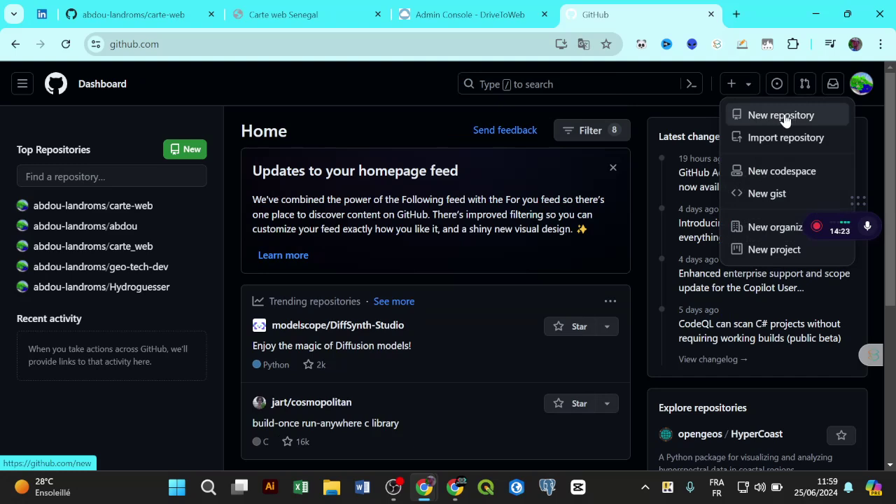
click(777, 116)
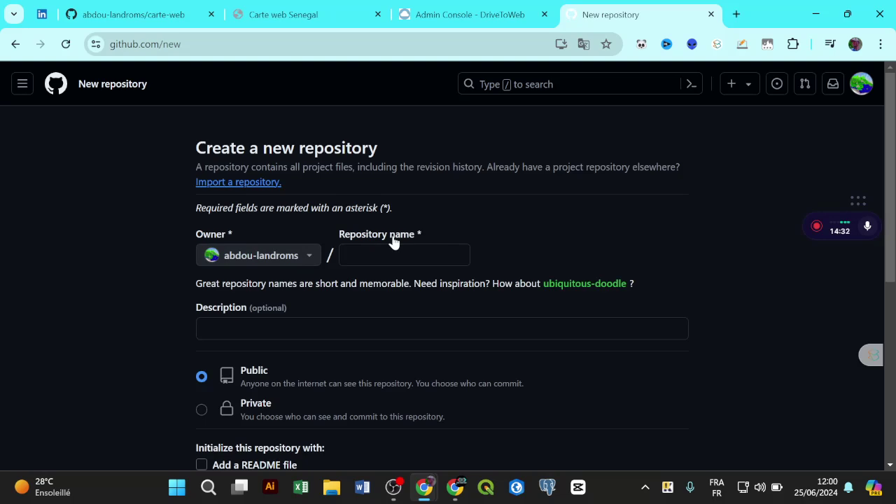
Try to name the new repository carte_web.
click(404, 255)
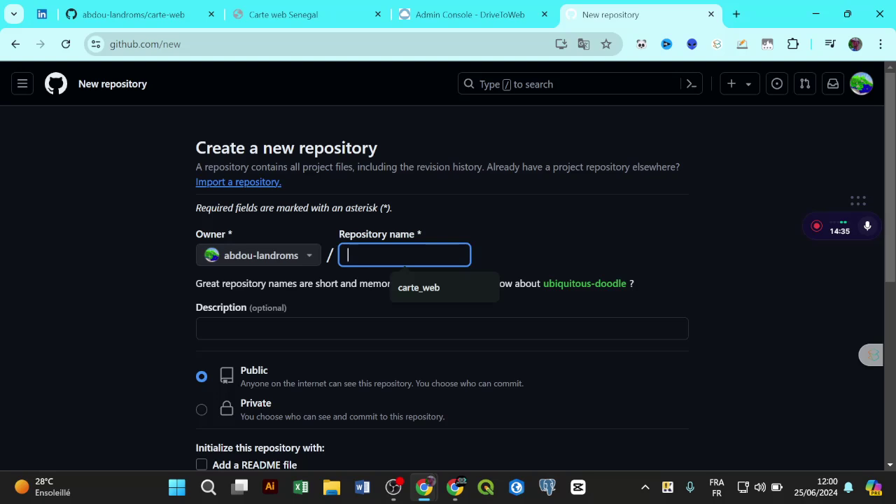
text(c)
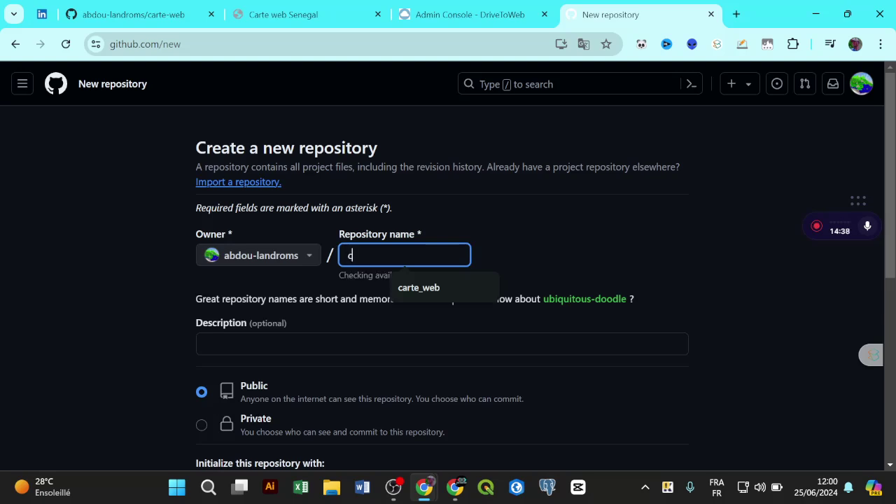
text(arte_web)
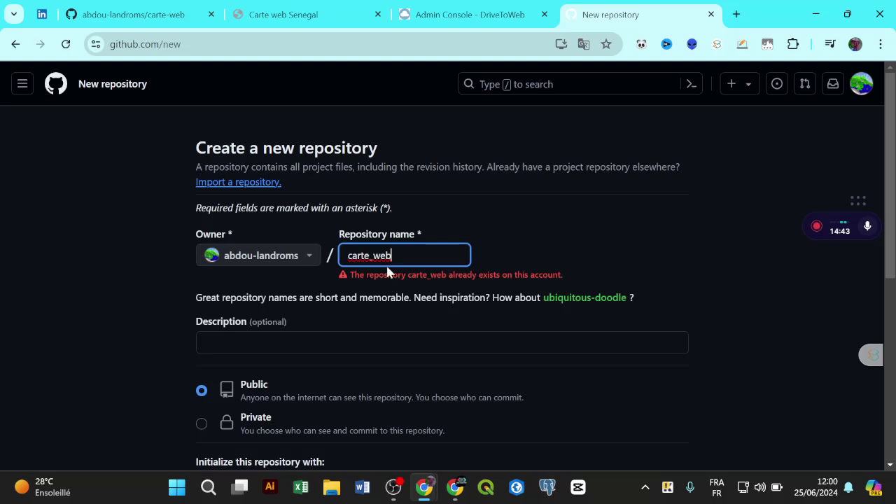
Replace the repository name with webmap.
drag(392, 255, 322, 257)
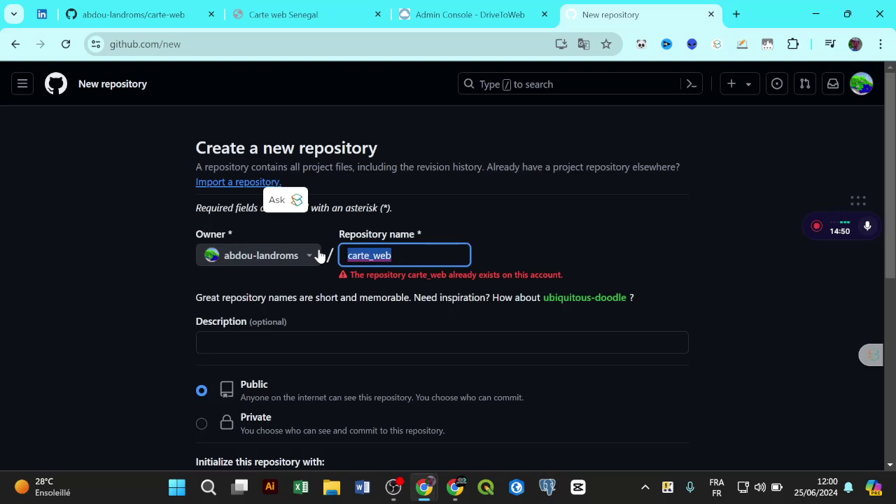
text(web)
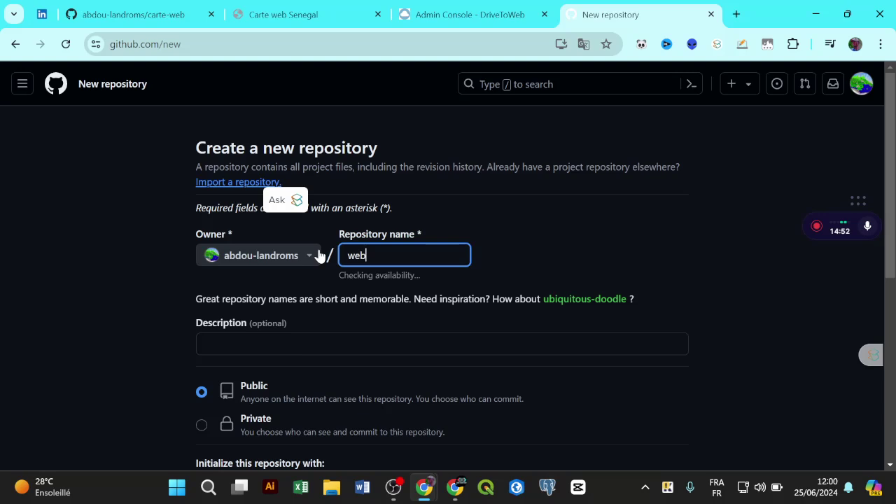
text(map)
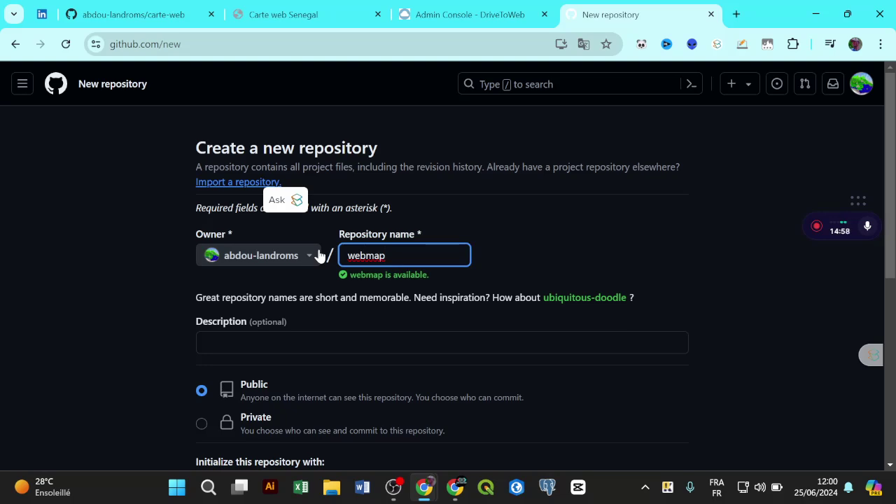
text(_)
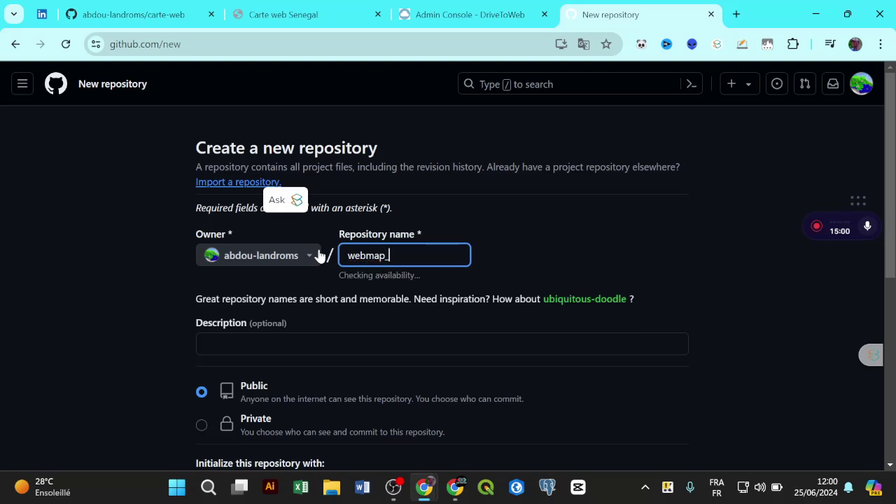
key(BackSpace)
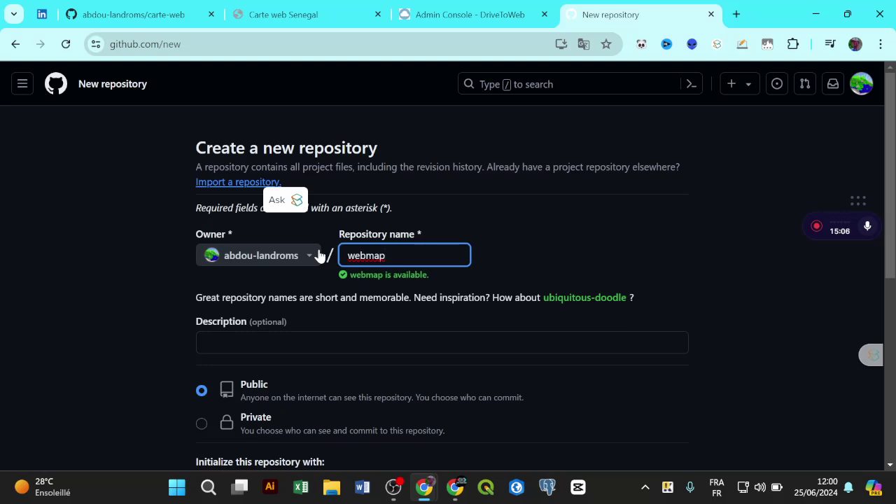
Enter the repository description "Ceci est une carte web des sectreurs d'activités au sénégal (ficitf)".
click(341, 341)
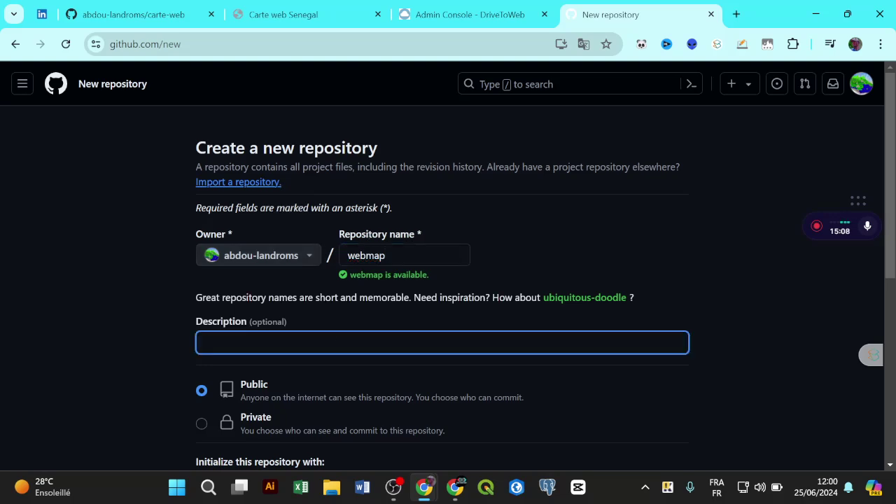
text(Ceci est une carte web de)
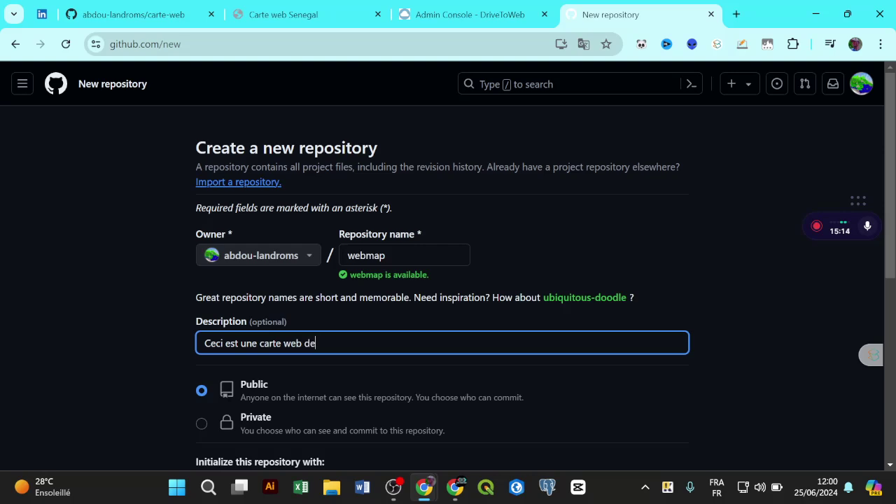
text(s sectreurs d'acti)
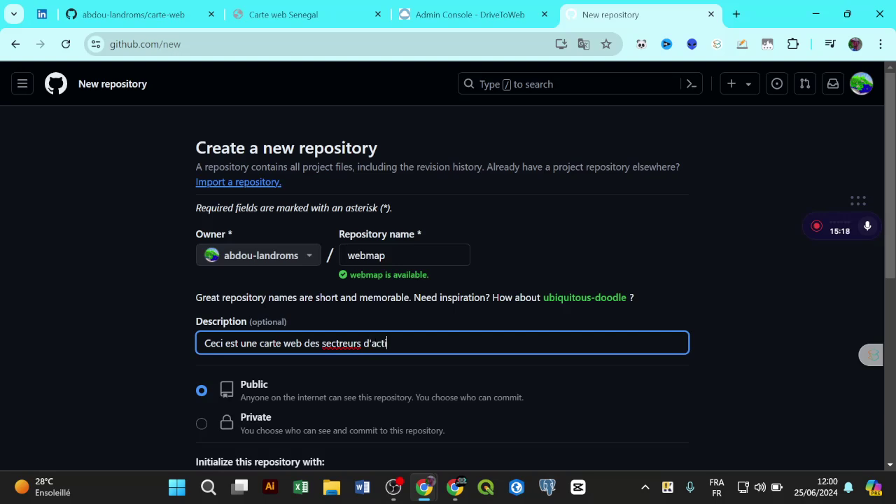
text(vités au sénégal ()
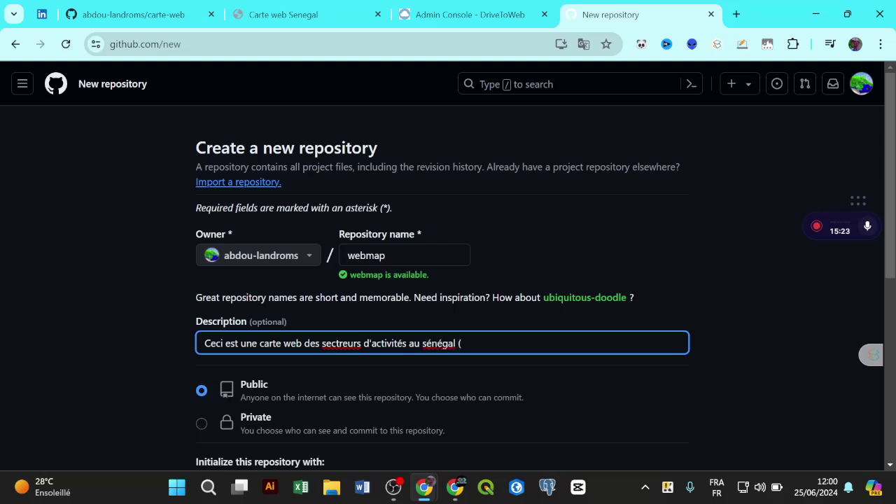
text(ficitf)
Correct the misspelled words in the description to secteurs, Sénégal and fictif.
right_click(348, 343)
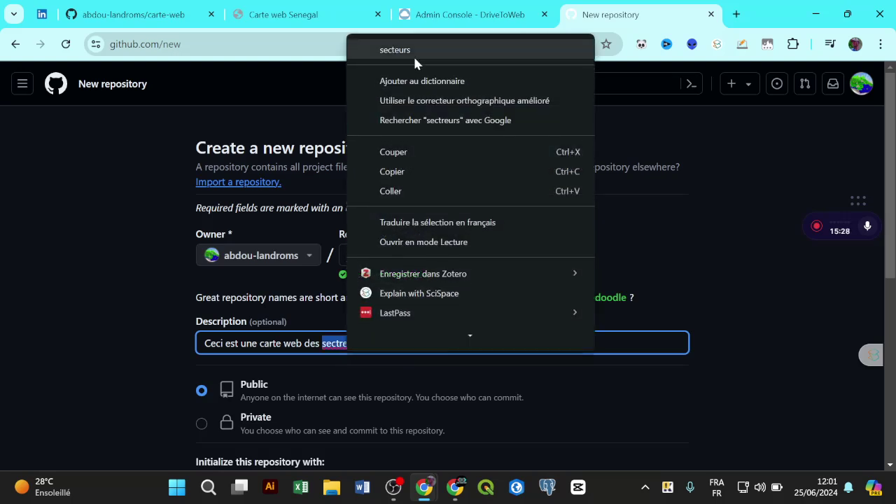
click(413, 55)
right_click(428, 343)
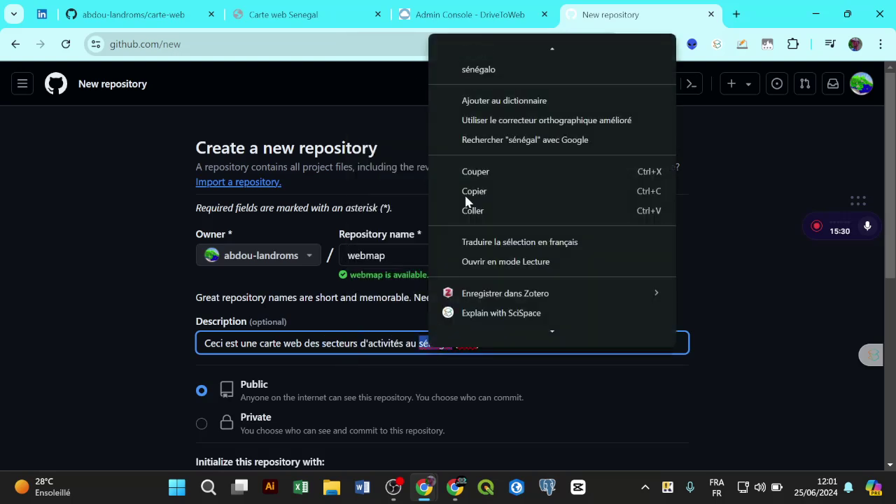
click(384, 343)
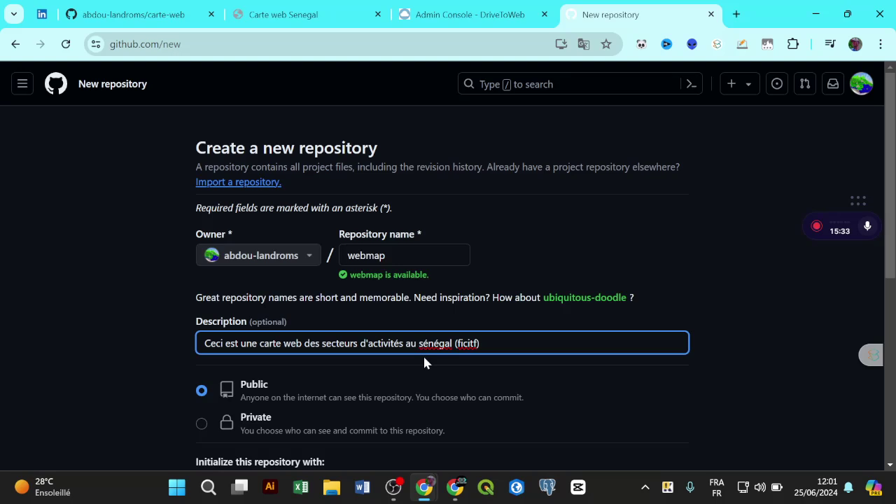
key(Delete)
text(S)
right_click(473, 343)
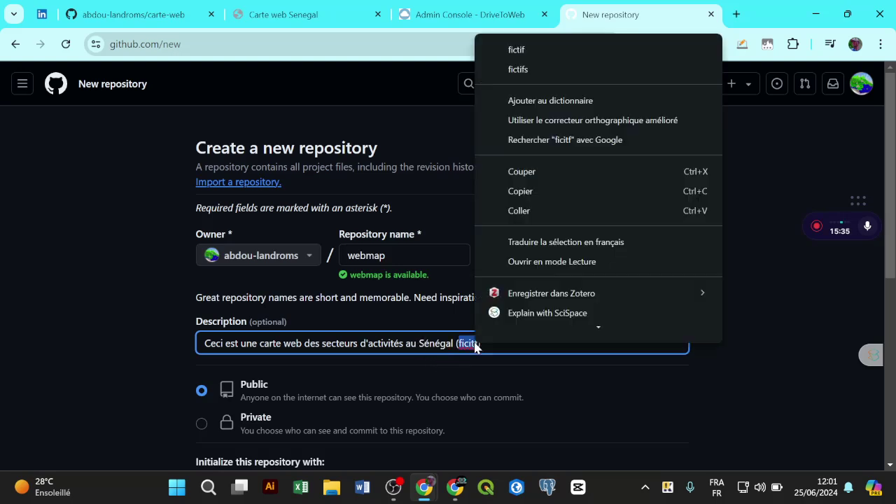
click(568, 51)
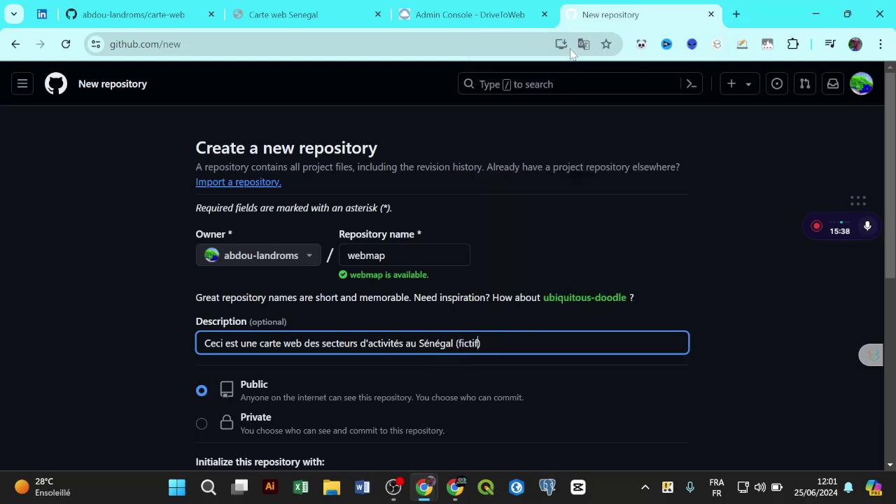
Initialize the repository with a README file and choose the GNU General Public License v2.0.
scroll(310, 378, down, 2)
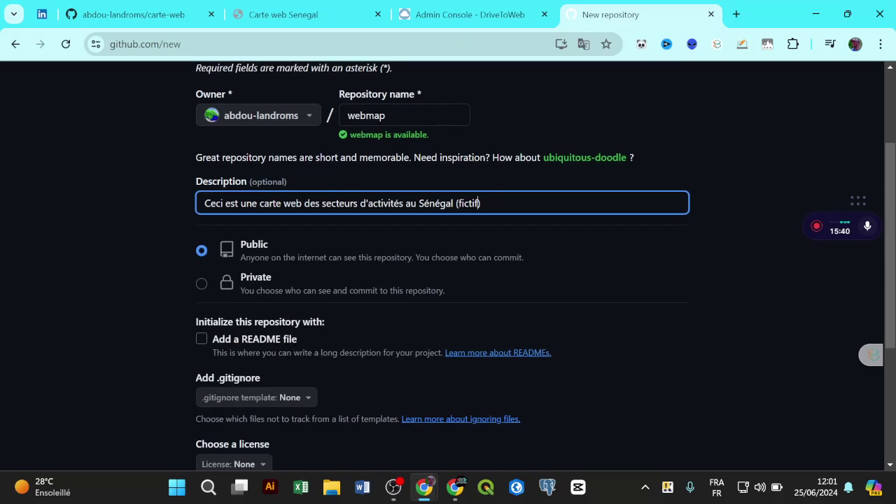
click(201, 343)
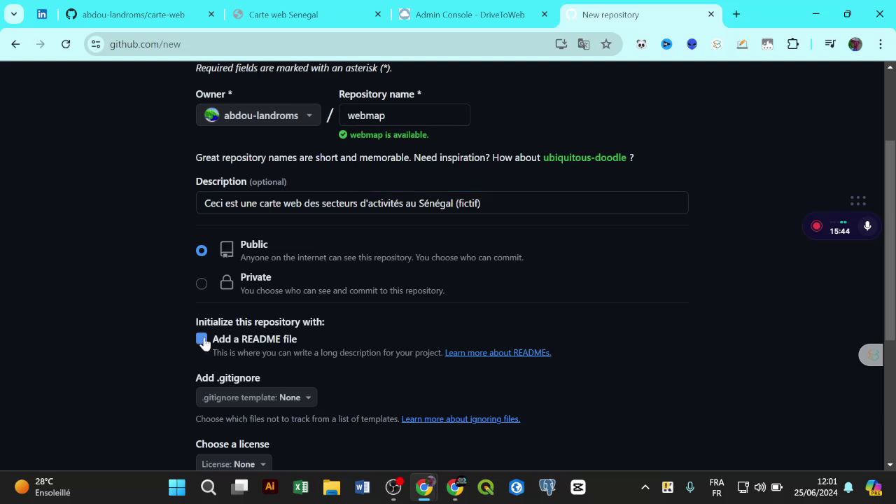
scroll(249, 341, down, 2)
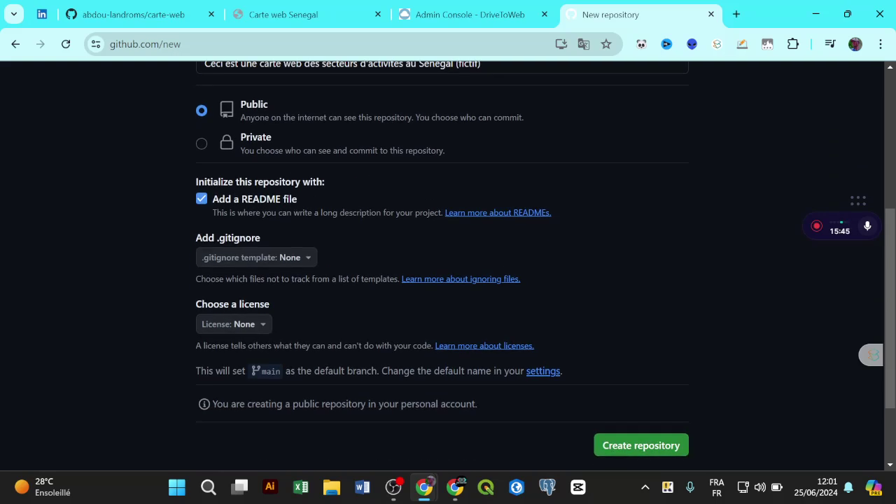
click(242, 330)
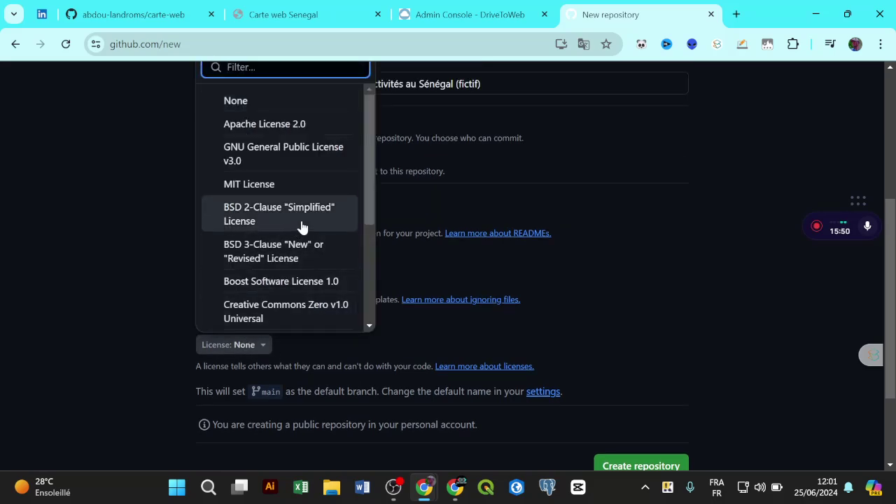
drag(365, 184, 356, 276)
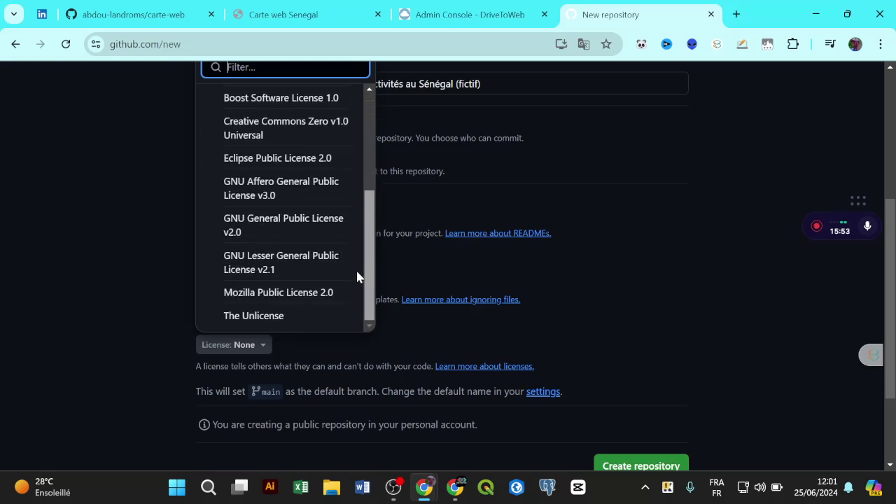
click(300, 221)
Create the public webmap repository with the configured settings.
scroll(340, 319, down, 2)
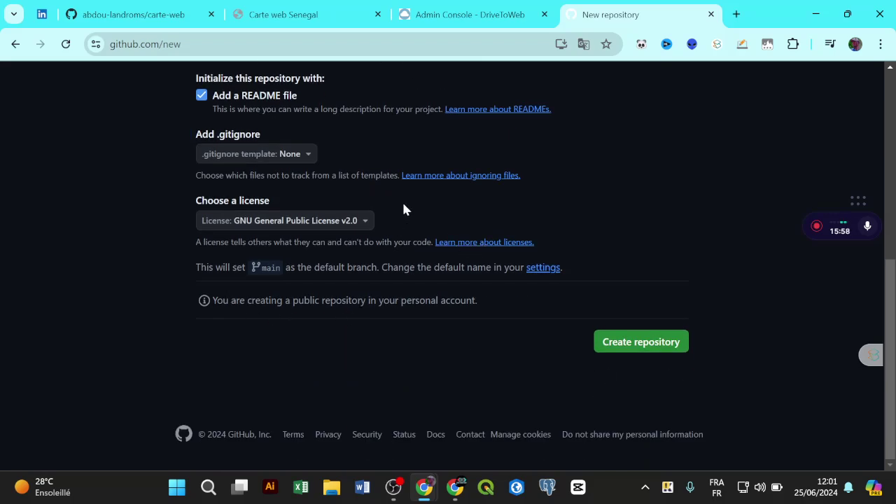
scroll(494, 252, up, 1)
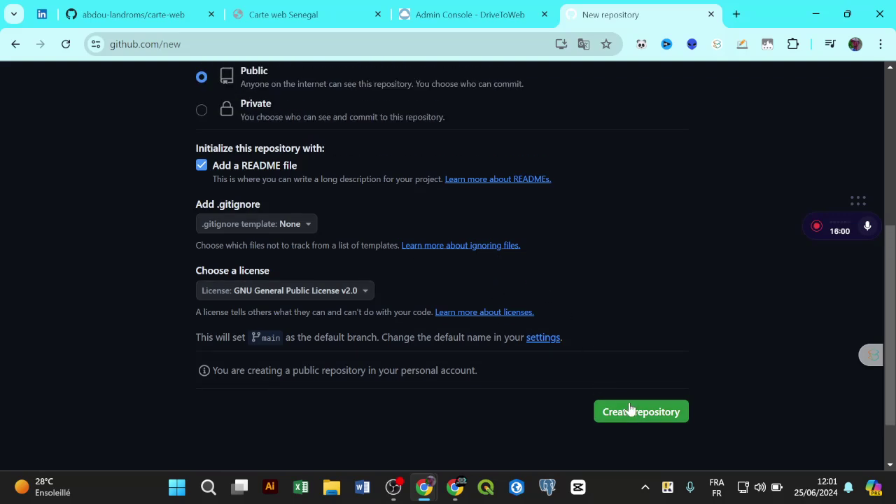
click(629, 418)
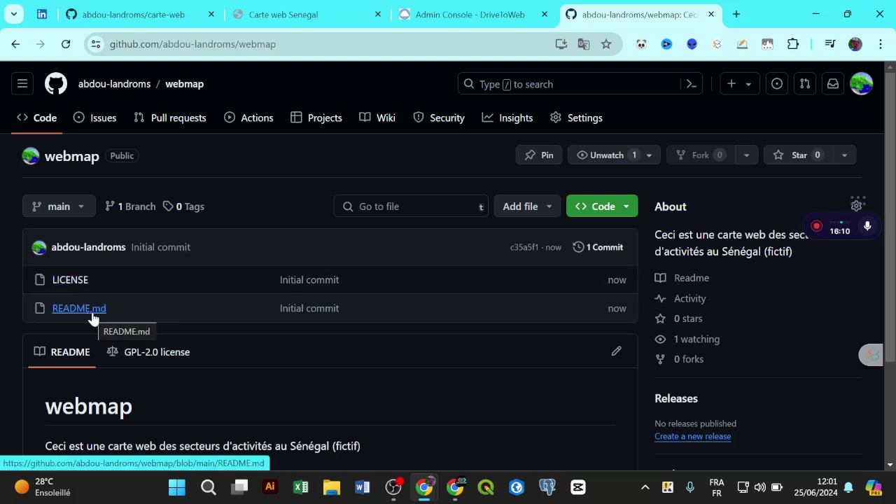
Open the README.md file of the webmap repository for editing.
scroll(160, 325, down, 1)
scroll(158, 318, down, 2)
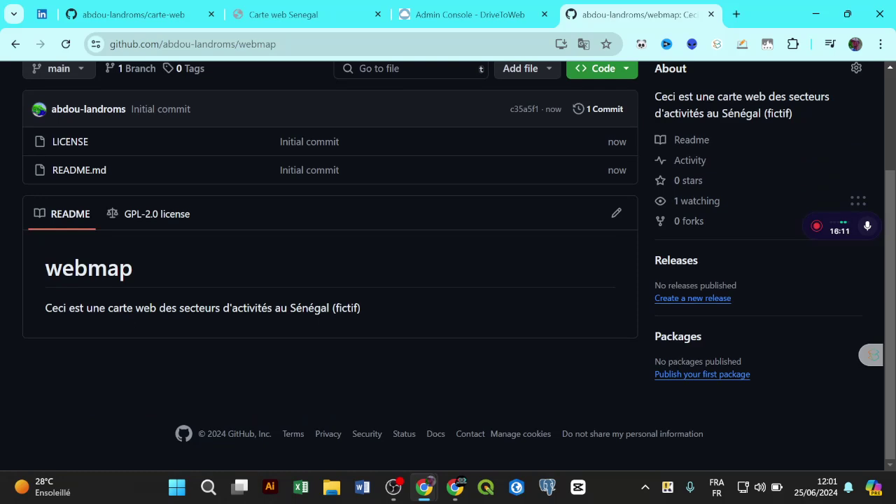
scroll(119, 300, up, 3)
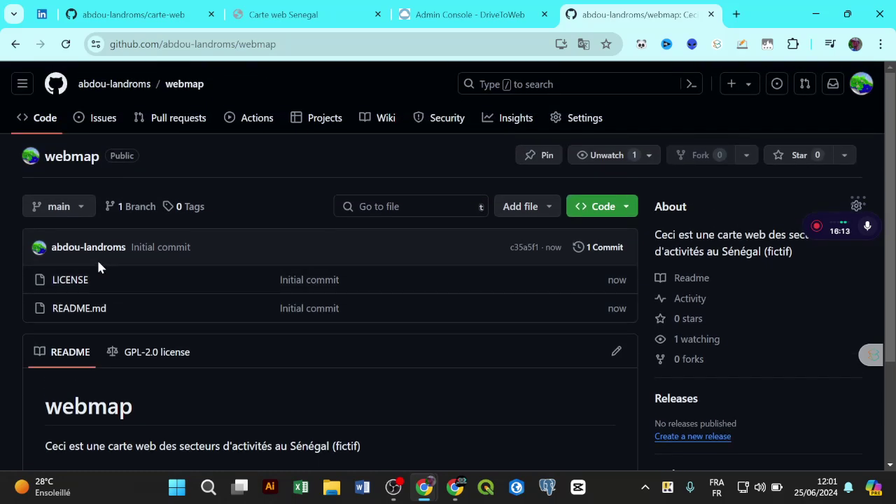
click(84, 309)
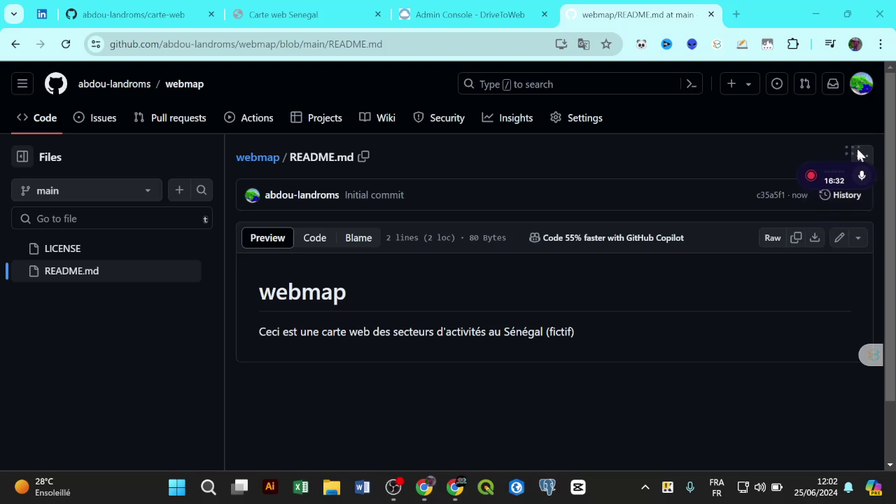
click(841, 239)
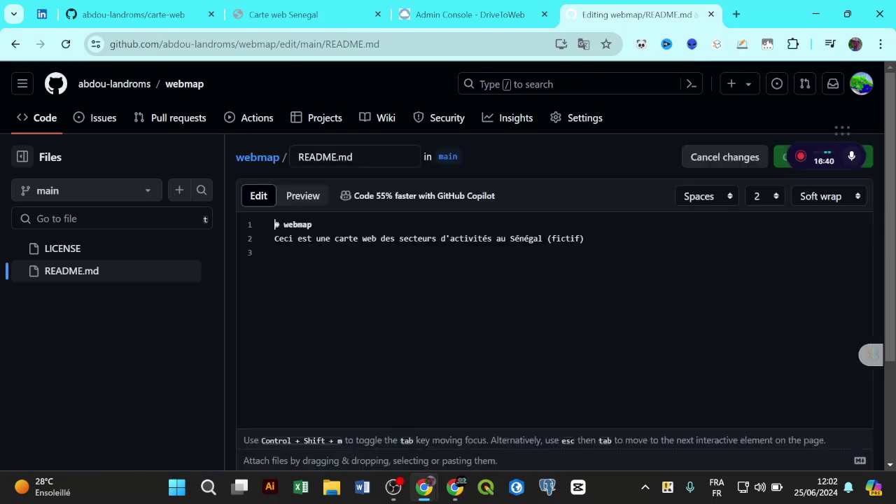
Add the heading "# Cartographie des secteurs d'activités" below the description in README.md, separated by a blank line.
click(585, 239)
key(Return)
key(Return)
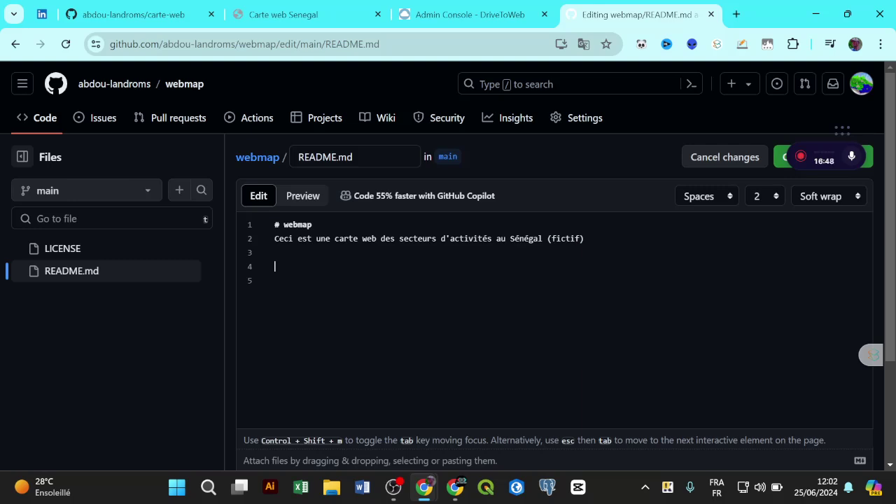
text(# Cartographi)
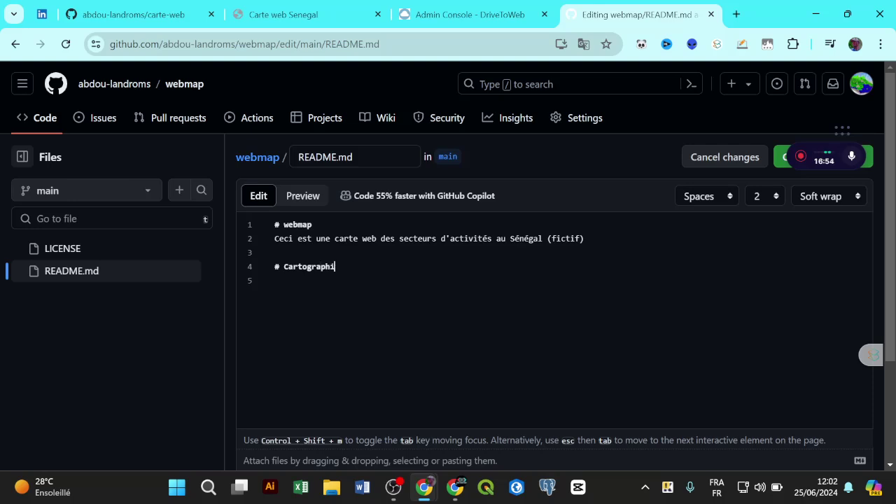
text(e des secteurs d'activ)
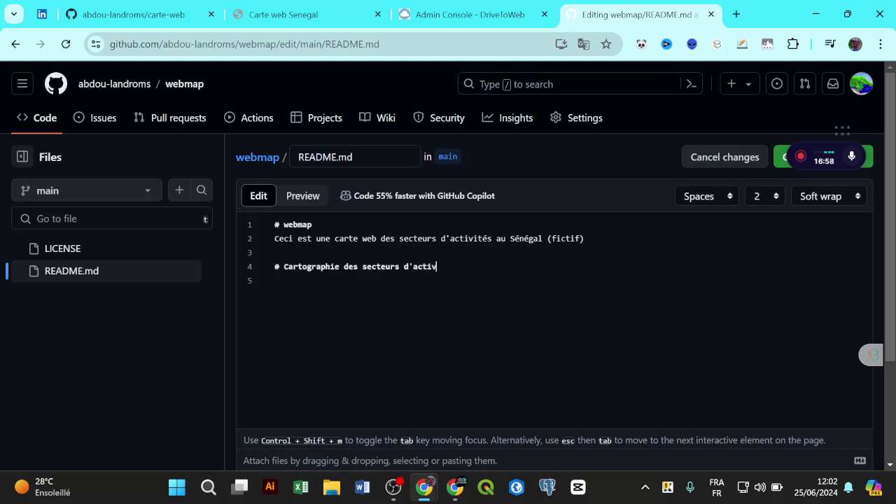
text(itreés)
key(Return)
Add the headings "# Préparation sur QGIS" and "# Utilisation de QGIS2Web" on consecutive lines, after a blank line.
text(Préparation su r)
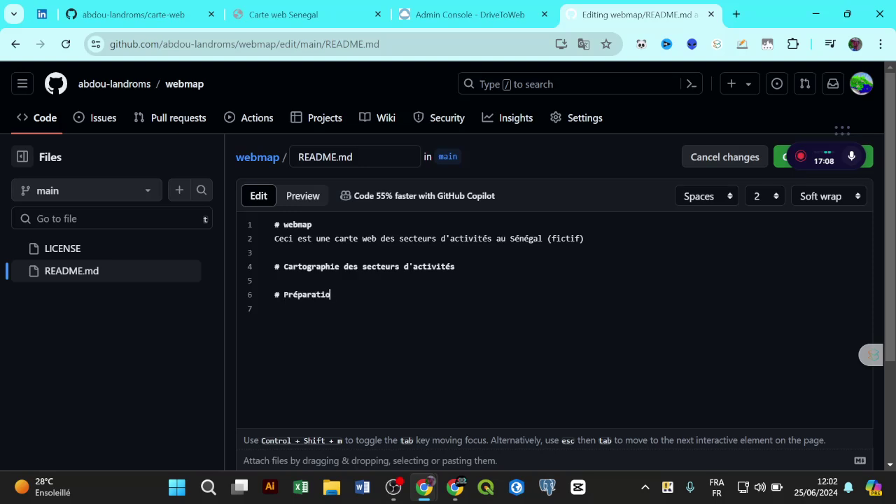
key(BackSpace)
text(r QGIS # U)
text(tilisation de )
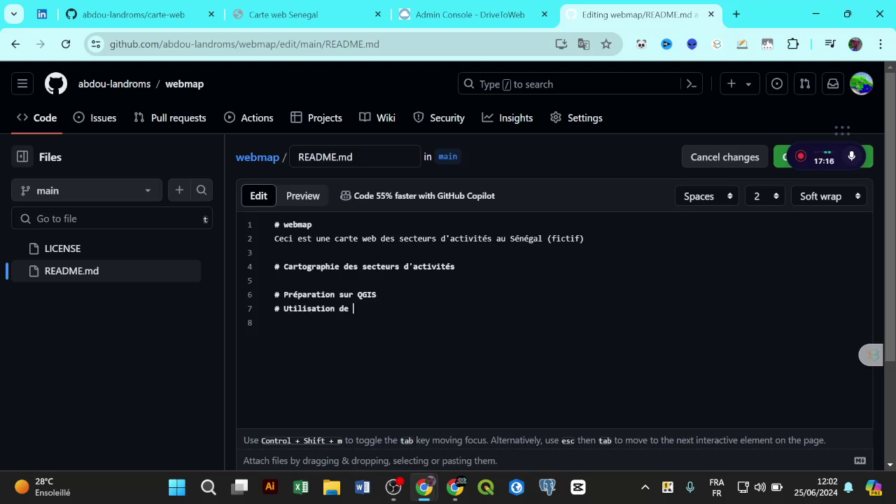
text(QGIS2)
text(Web )
Add the text line "Beaucoup d'infos....." under the QGIS2Web heading and start a new line.
text(Beaucoup )
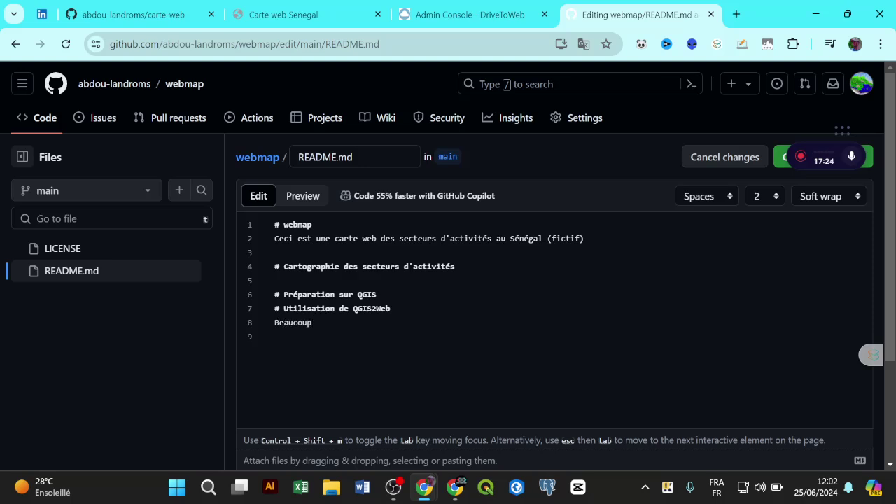
text(d'infos.....)
key(Return)
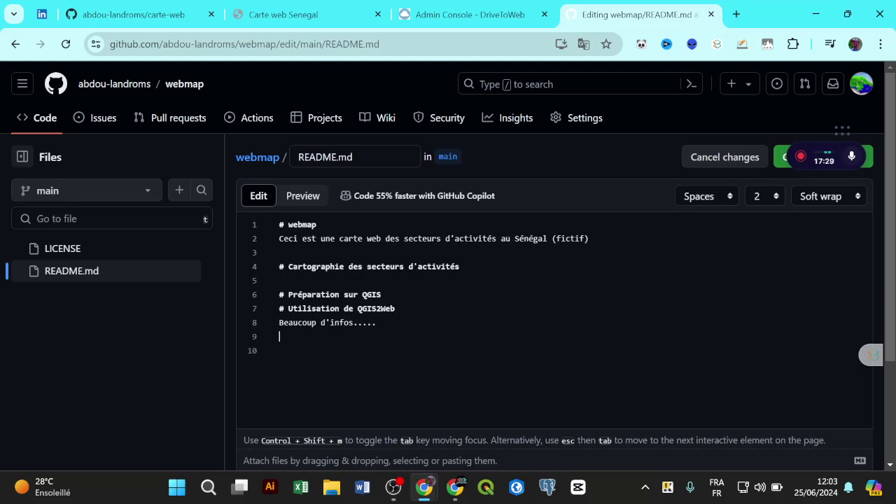
Preview the rendered README.md and look over its headings and text.
click(304, 199)
scroll(406, 329, down, 1)
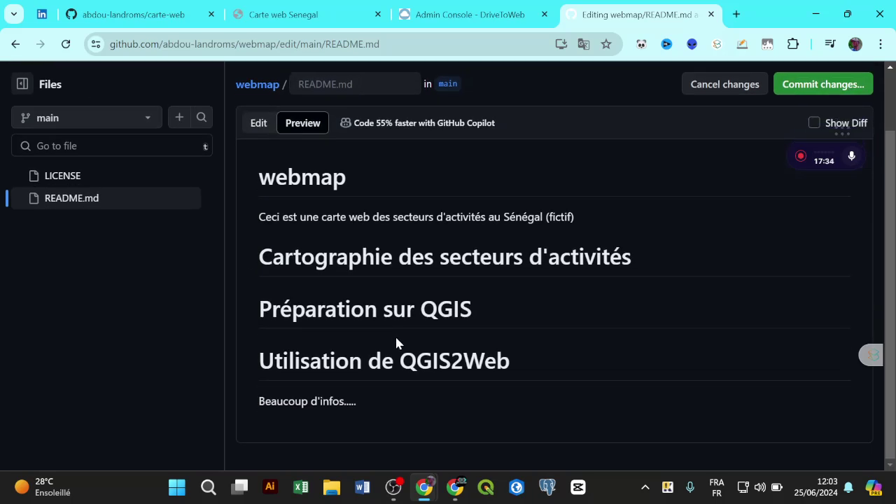
scroll(396, 344, up, 1)
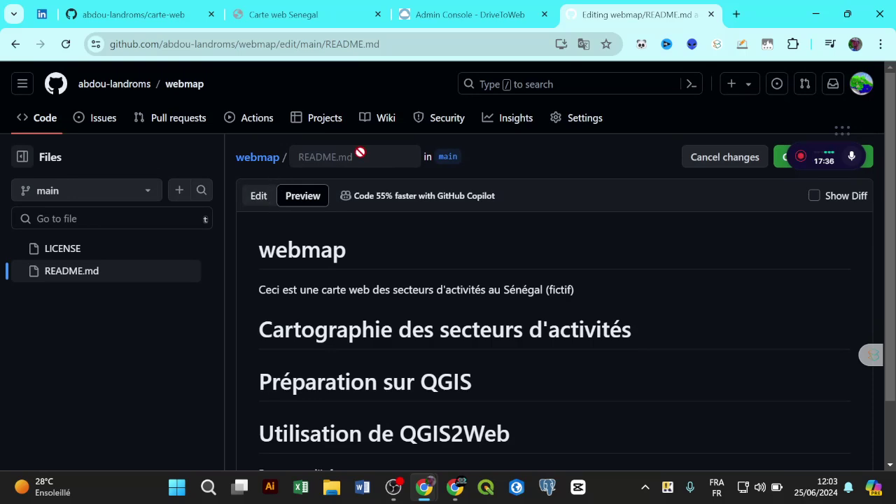
drag(840, 126, 859, 259)
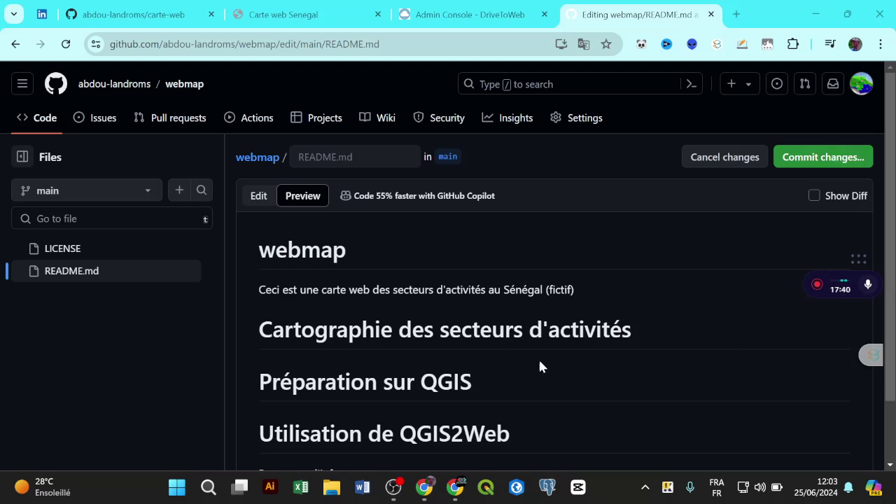
scroll(540, 366, down, 1)
scroll(516, 360, up, 1)
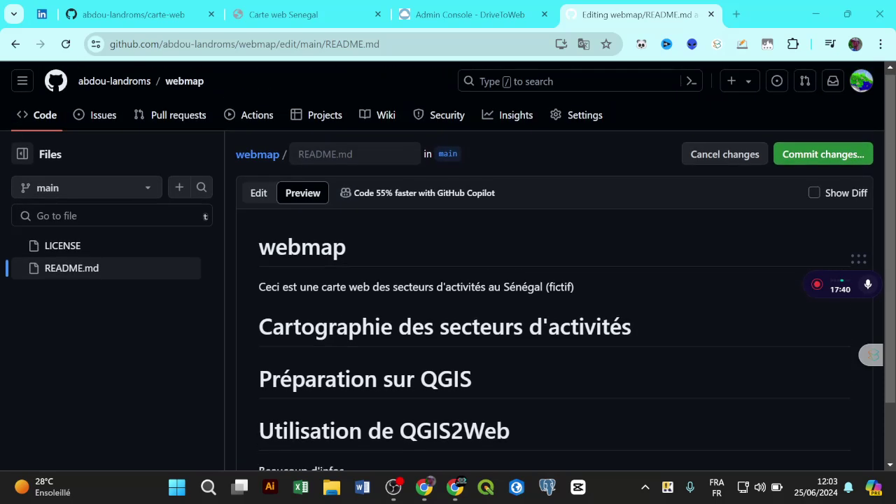
Commit the README.md changes directly to the main branch with the message "Mise à jour README.md".
click(808, 156)
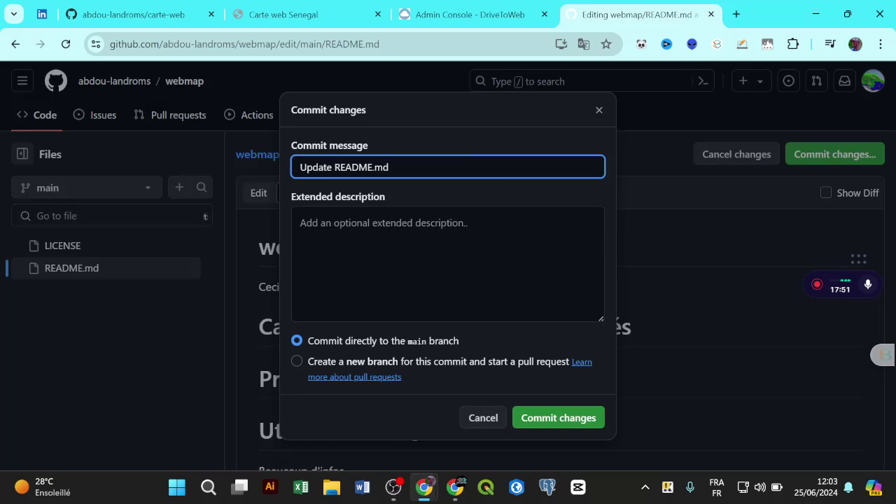
drag(331, 167, 223, 173)
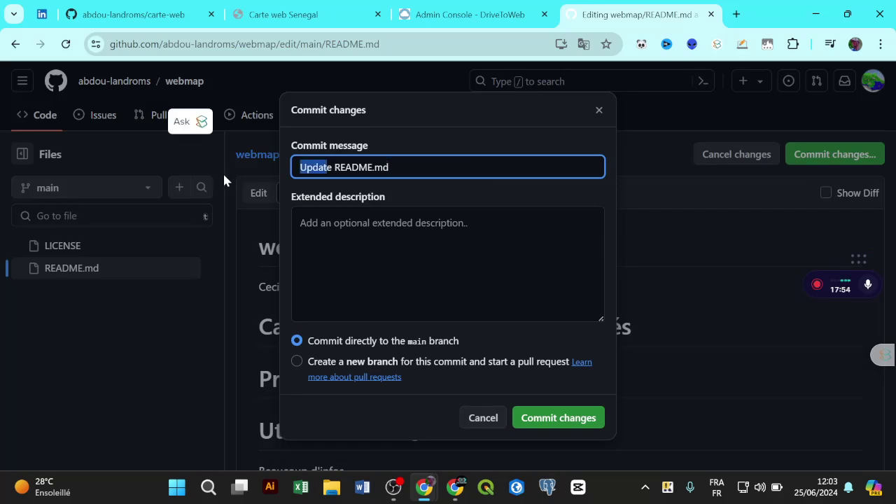
text(Mise)
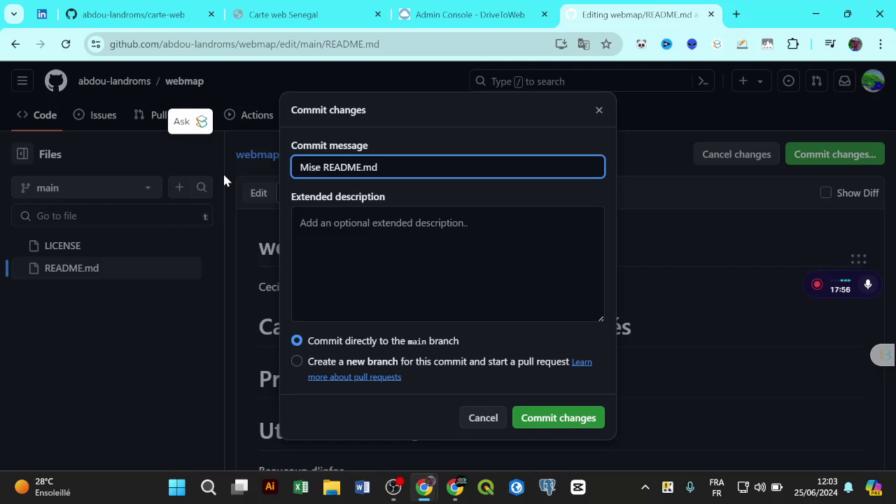
text( à joue)
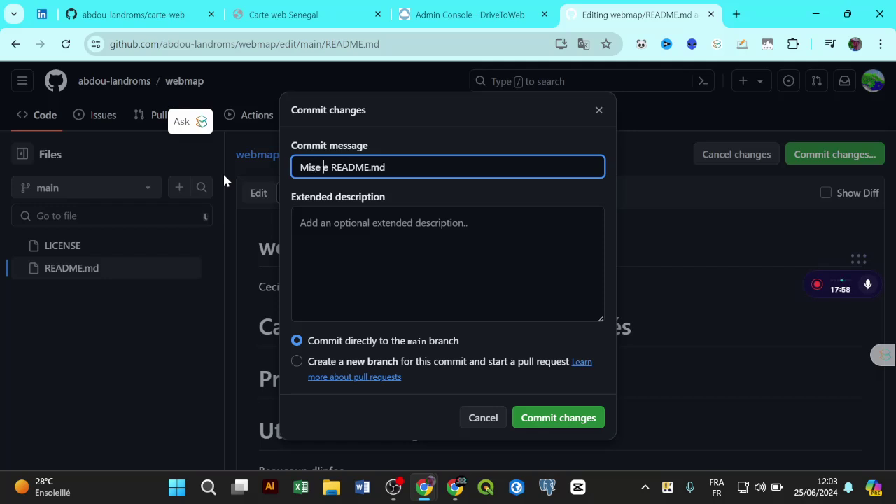
text(r)
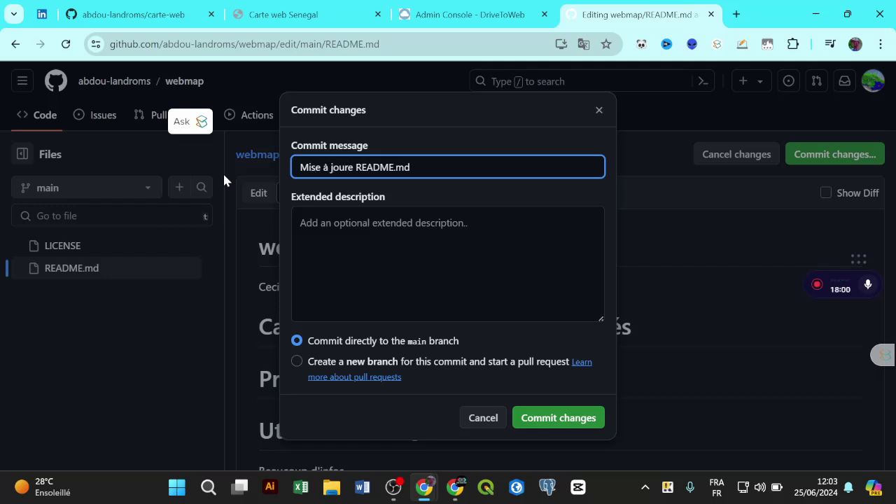
key(Delete)
click(560, 421)
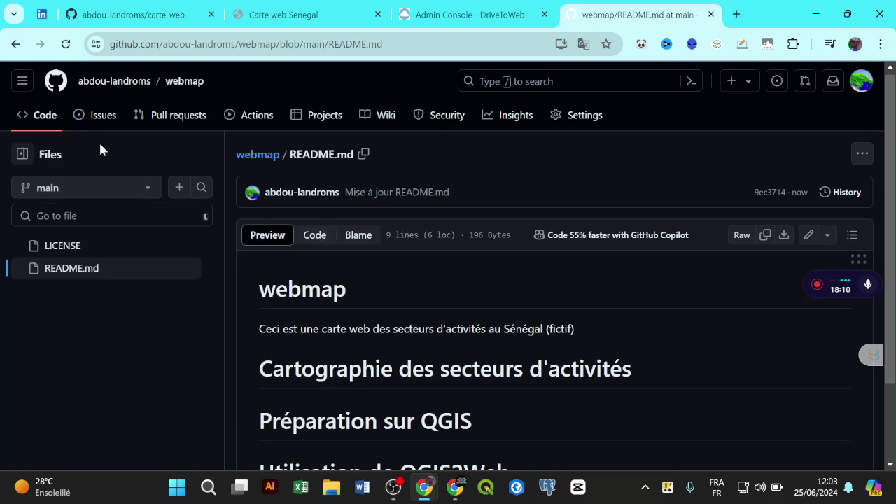
Go back to the webmap repository's main page and look over its file list and rendered README.
click(257, 158)
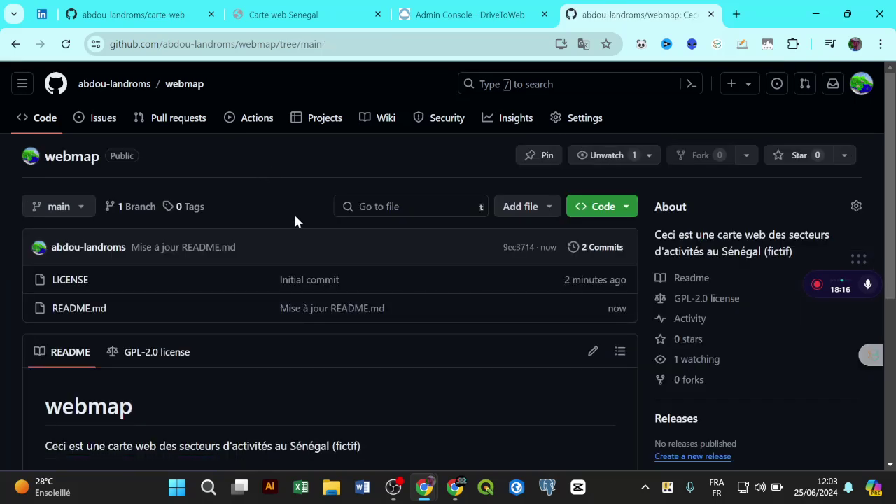
scroll(296, 216, down, 1)
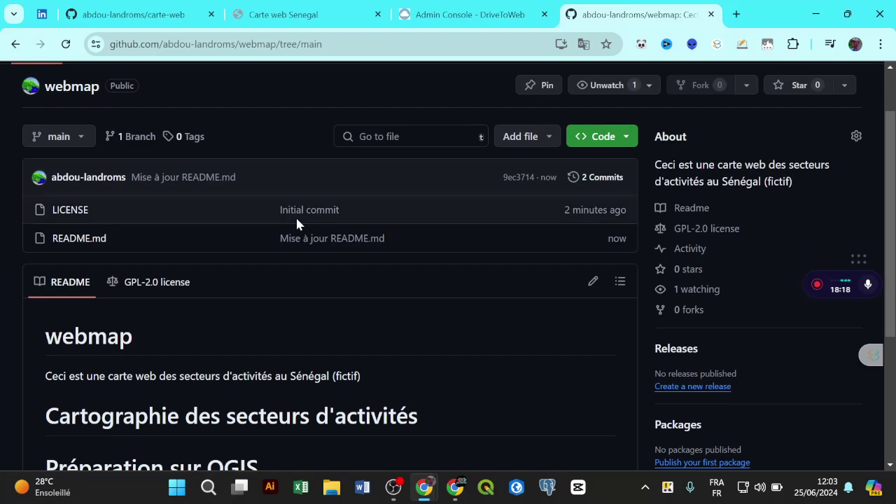
scroll(435, 360, down, 3)
scroll(436, 360, up, 4)
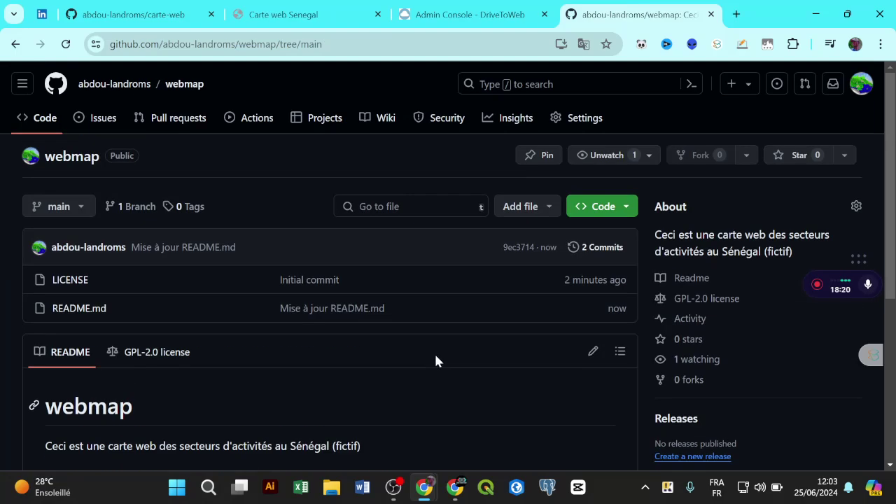
Switch to File Explorer and open the QGIS2WEB folder inside MA_FORM, reached from the parent of GEODAFTAR.
click(541, 208)
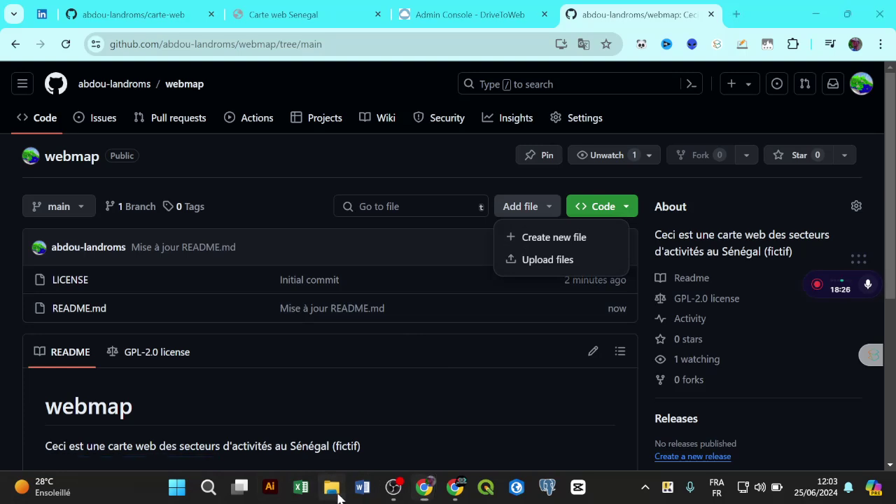
click(336, 492)
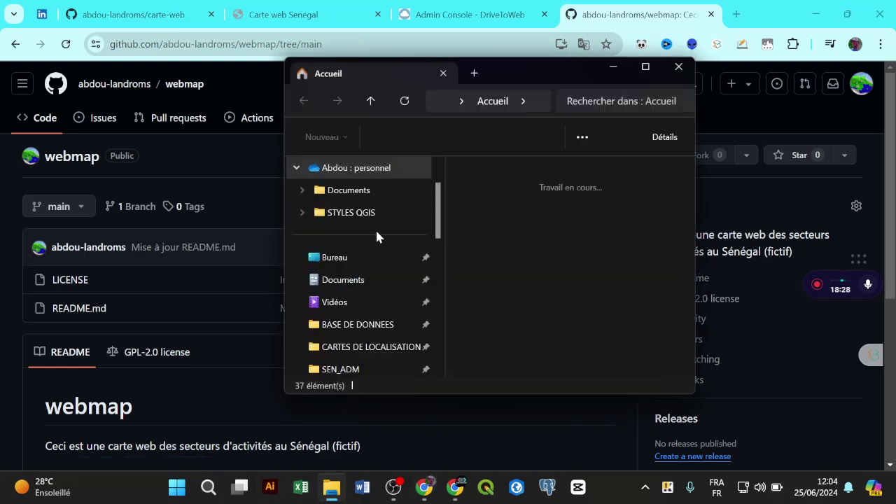
scroll(438, 302, down, 3)
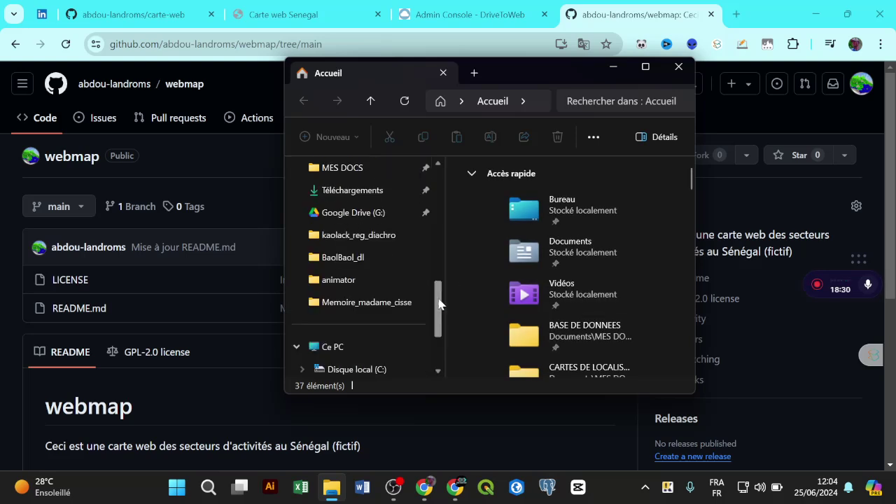
scroll(440, 302, up, 4)
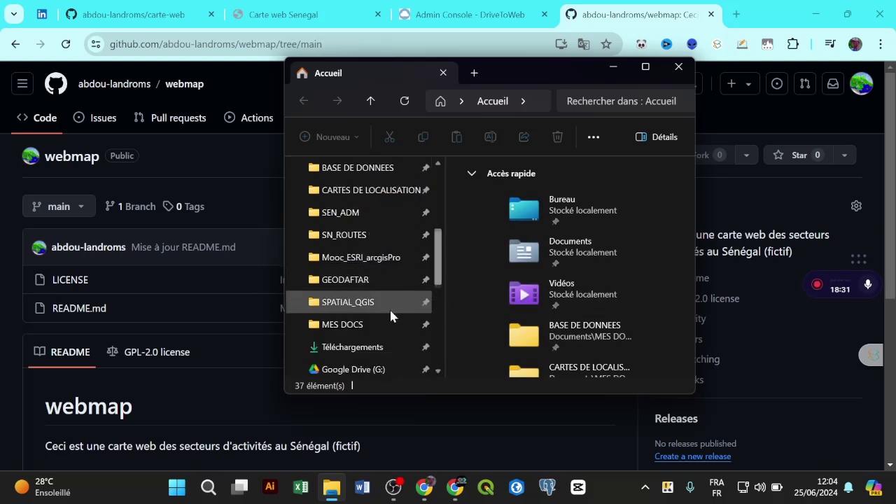
click(378, 280)
click(370, 101)
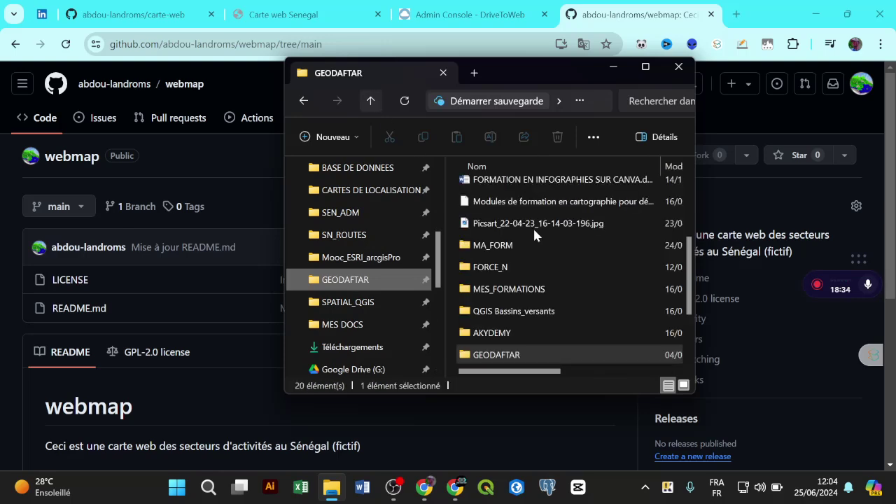
double_click(530, 247)
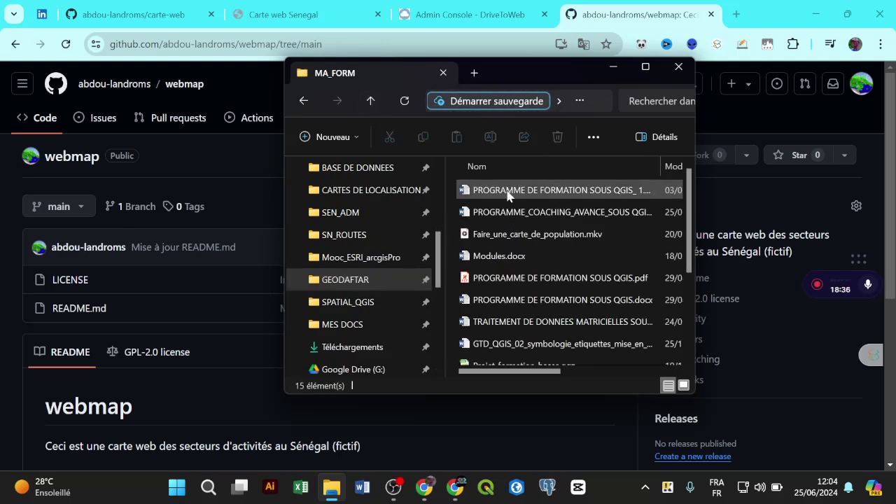
scroll(509, 275, down, 2)
double_click(511, 291)
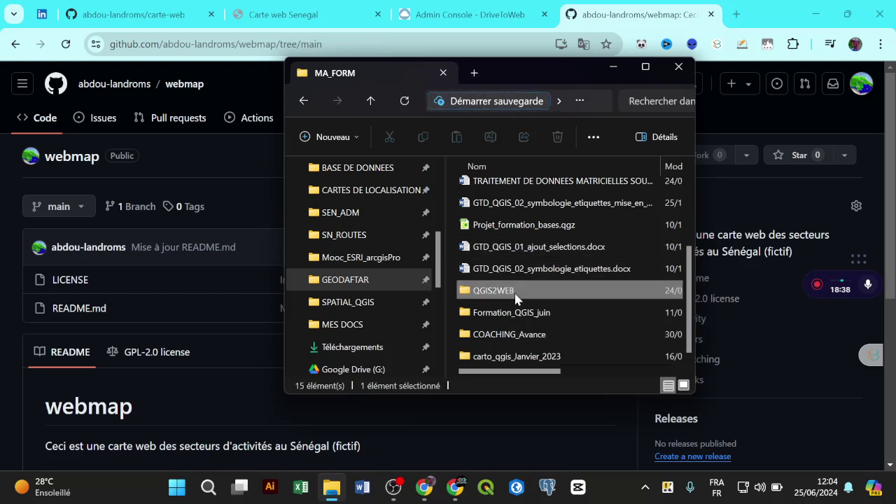
scroll(553, 294, down, 1)
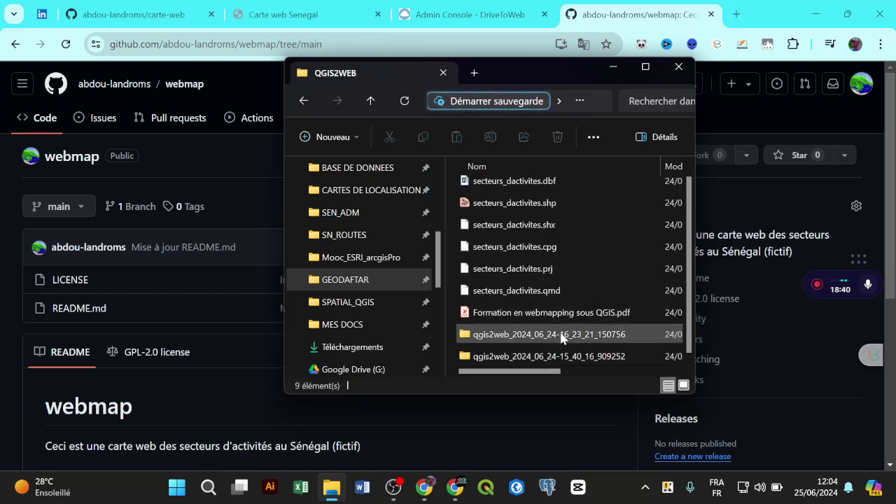
Sort the QGIS2WEB folder by modification date and open the export folder qgis2web_2024_06_24-15_40_16_909252.
click(571, 334)
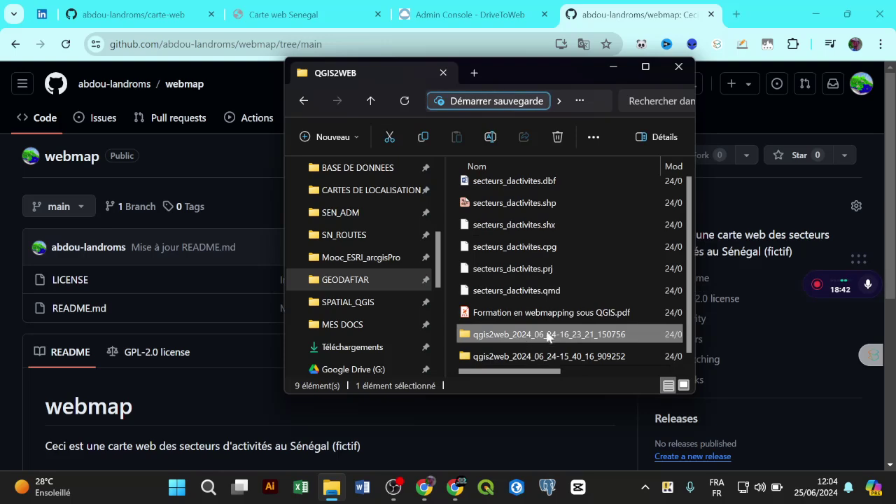
click(671, 166)
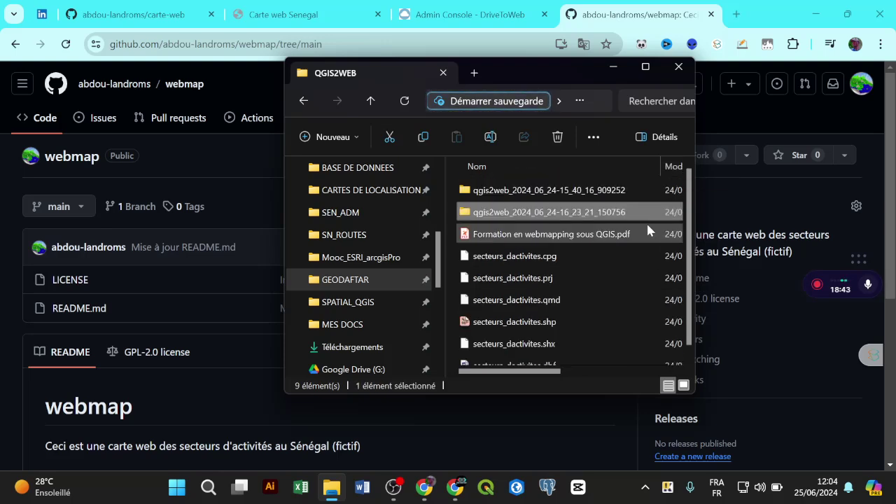
click(615, 190)
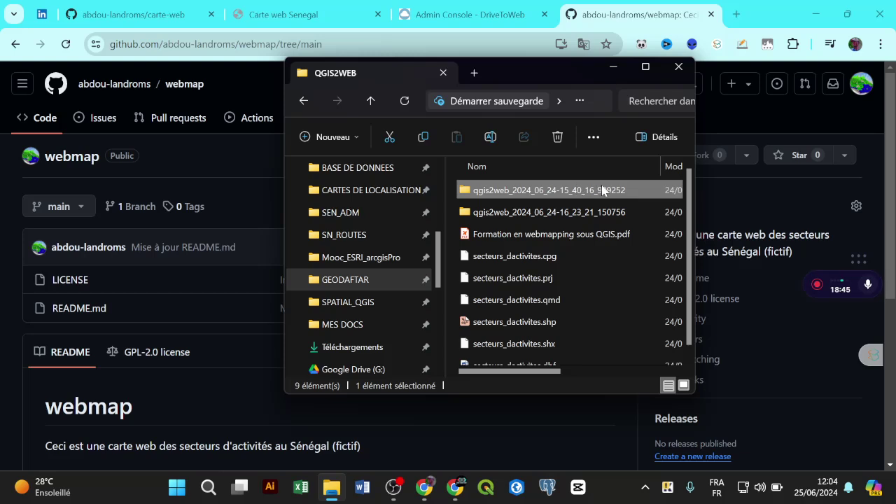
double_click(602, 191)
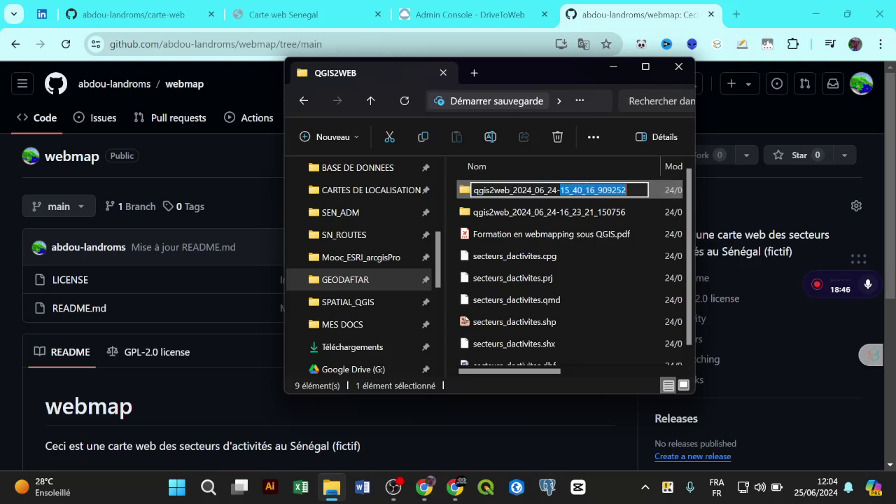
click(663, 196)
double_click(662, 193)
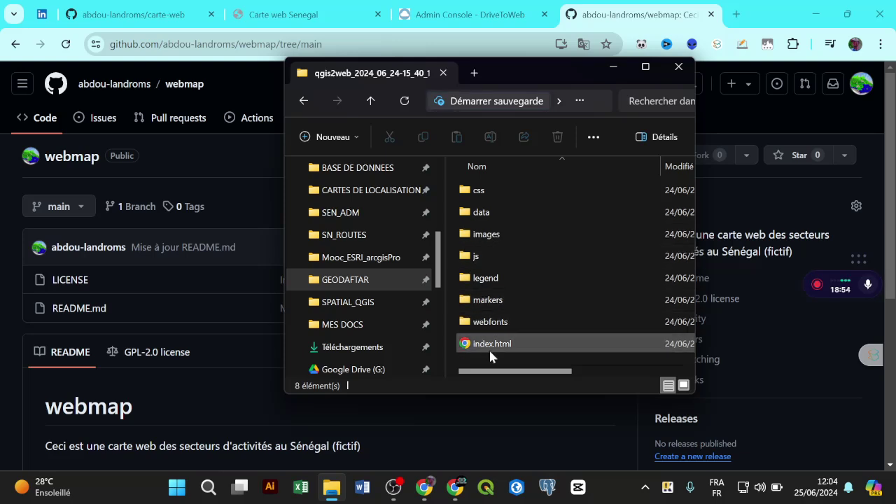
Switch back to the webmap repository in Chrome and open its file upload page.
click(468, 428)
click(470, 431)
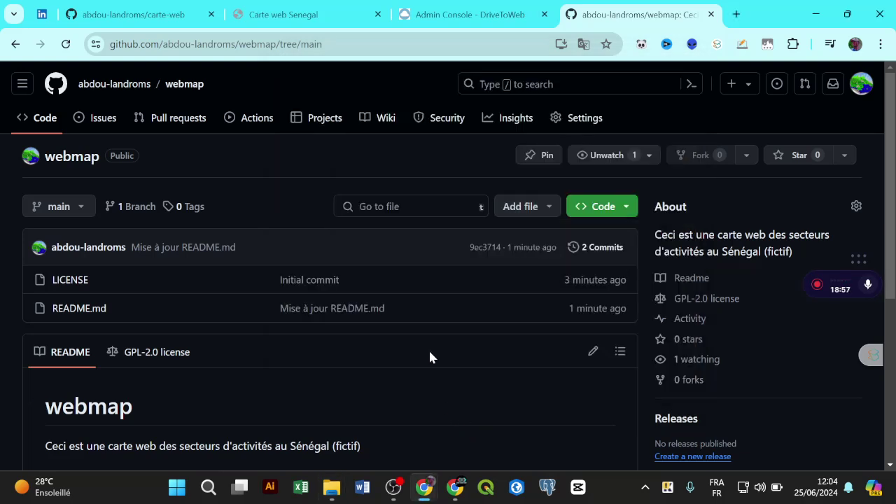
click(549, 209)
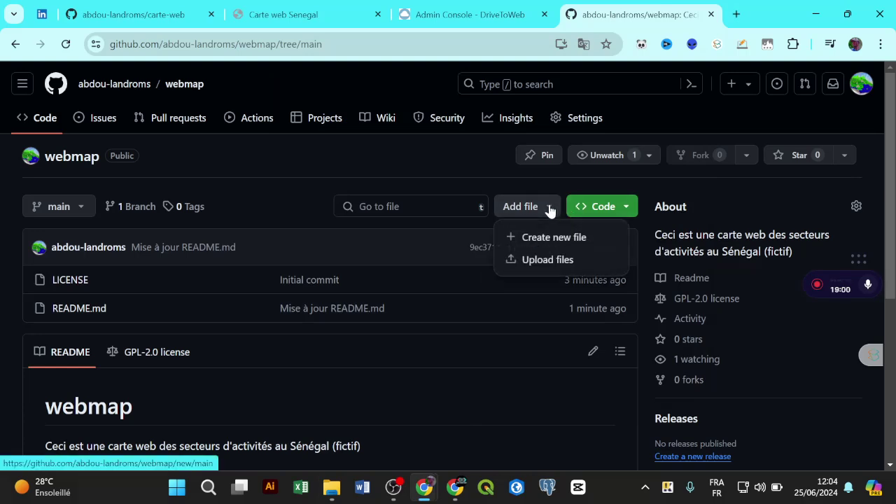
click(559, 261)
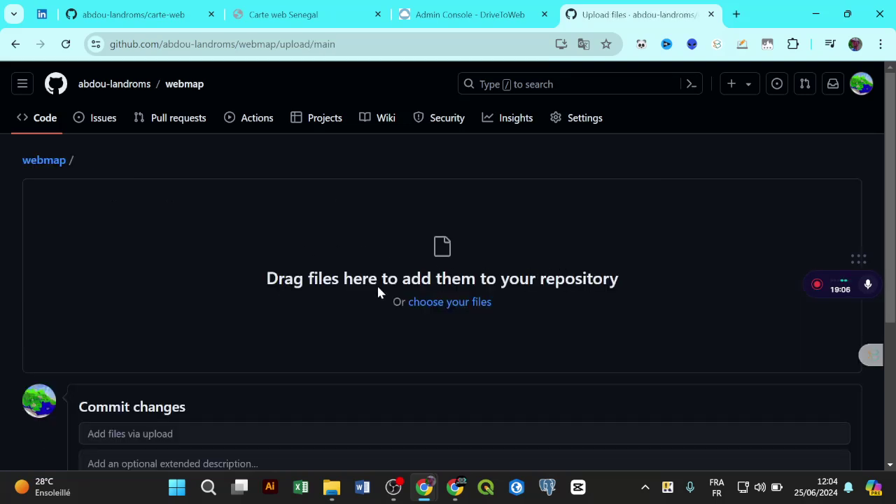
Upload everything in the qgis2web export folder, including index.html and all subfolders, to the webmap repository.
click(331, 487)
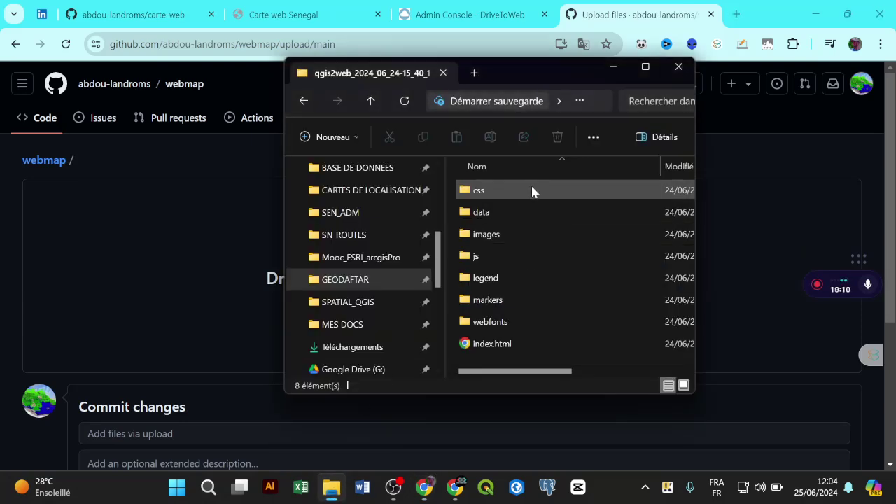
key(ctrl+a)
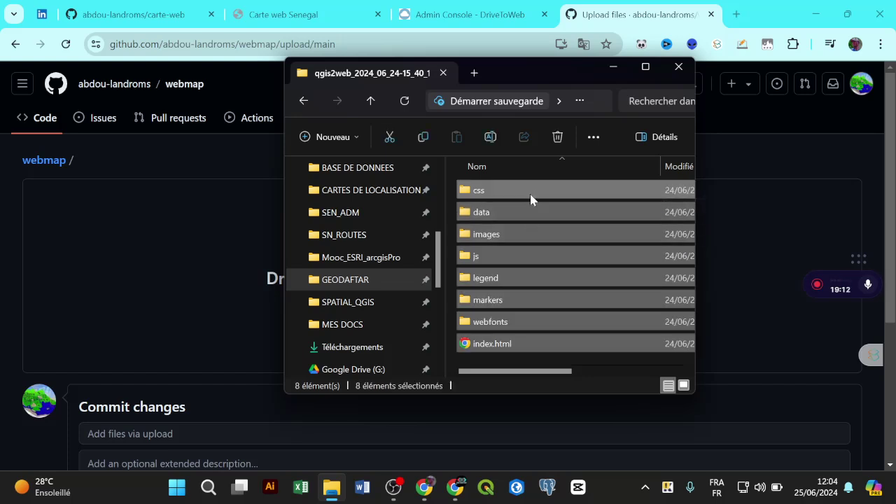
drag(521, 89, 208, 92)
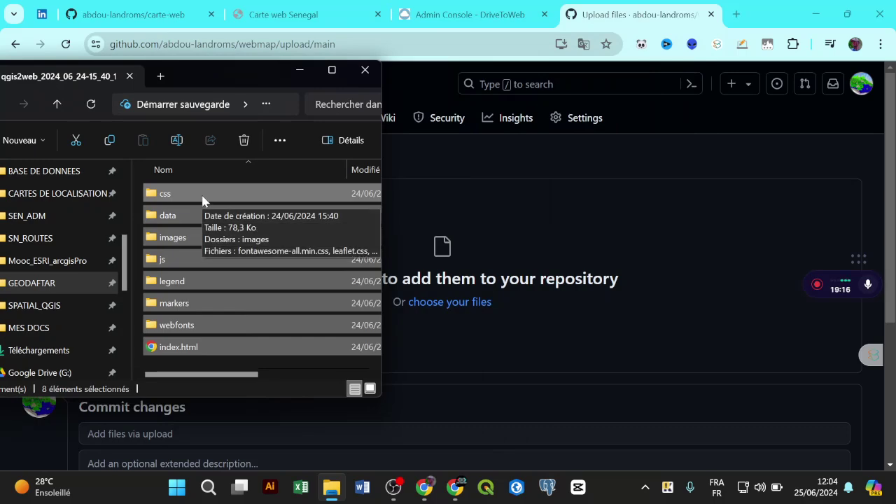
drag(203, 201, 522, 302)
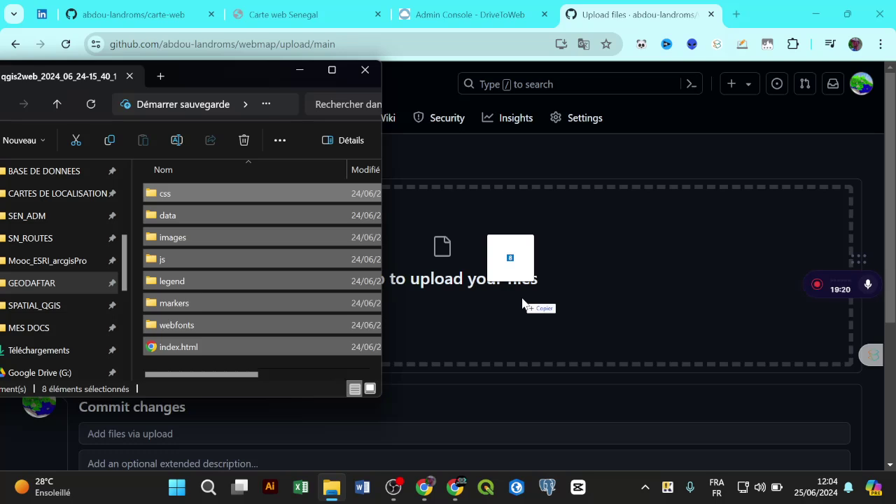
drag(522, 303, 559, 278)
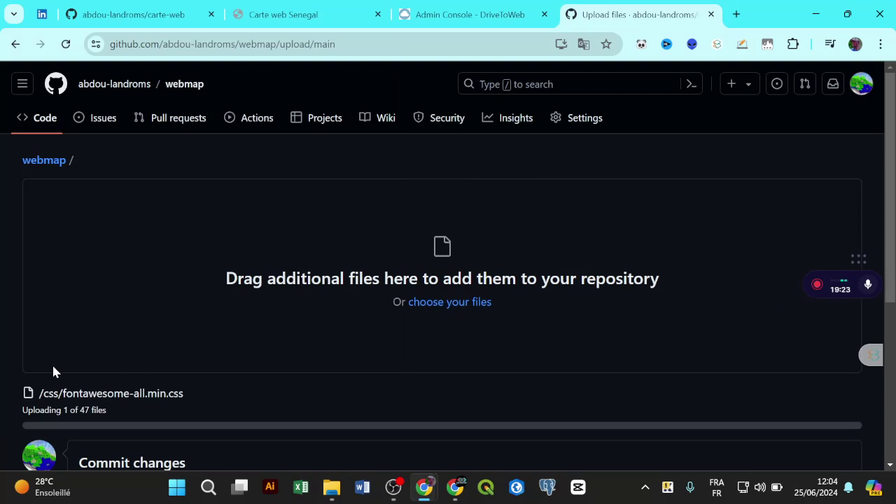
Check the export folder's contents again and review the list of uploading files down to the commit form.
click(332, 492)
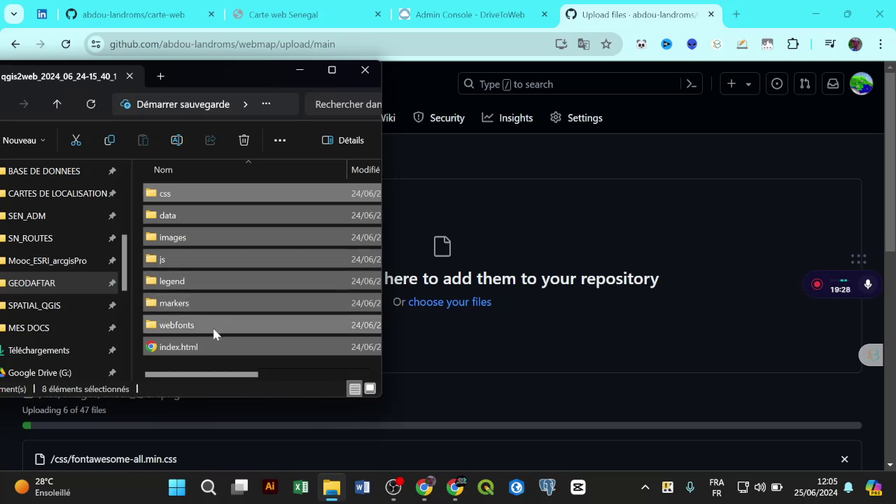
scroll(228, 276, right, 1)
scroll(236, 306, left, 1)
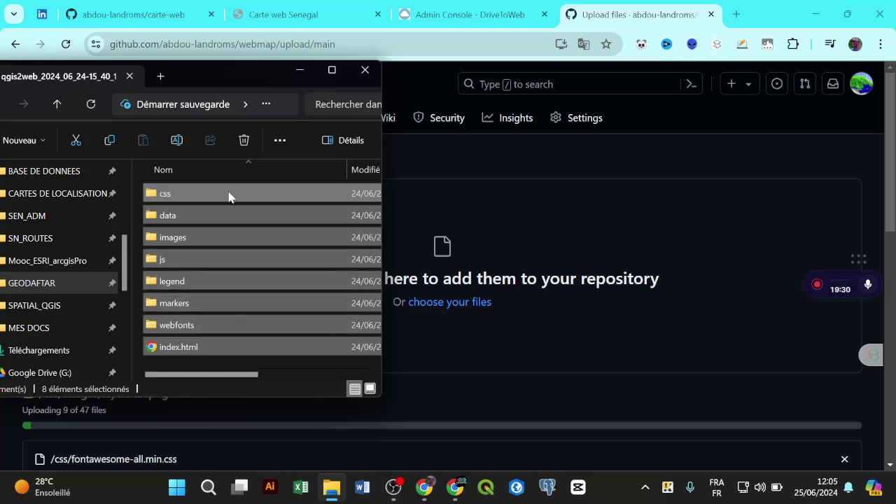
click(523, 372)
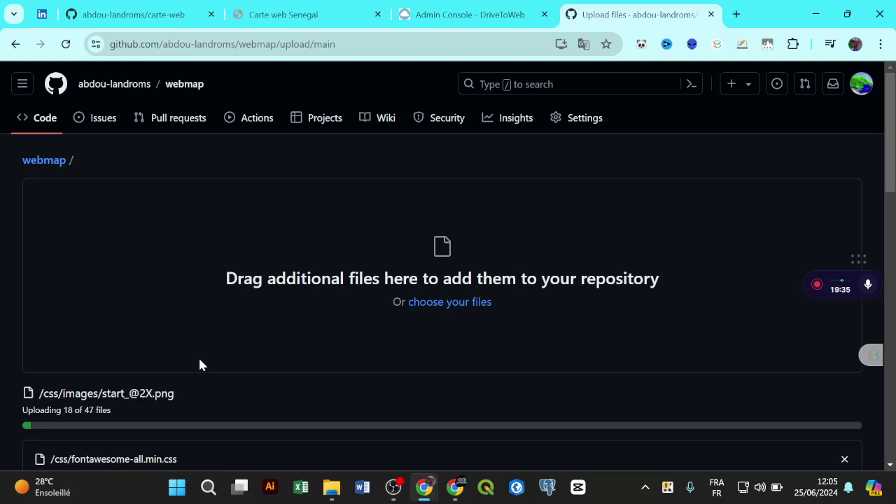
scroll(203, 360, down, 2)
scroll(207, 367, down, 10)
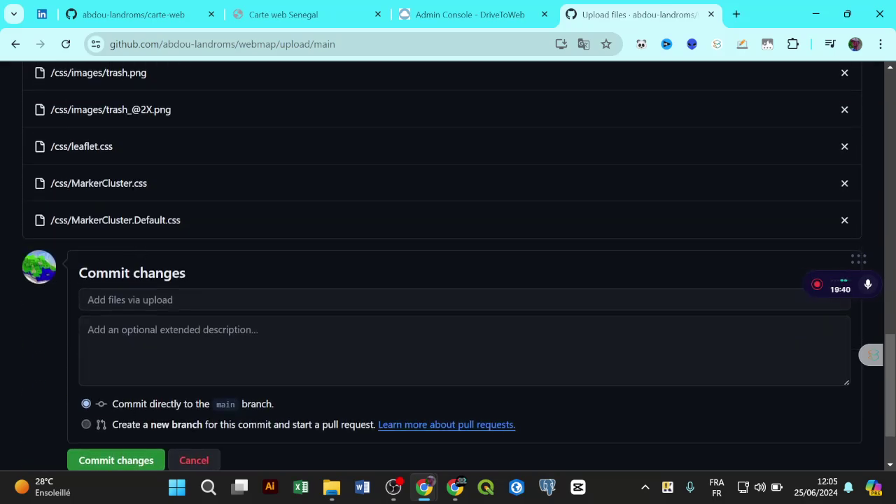
scroll(139, 428, down, 2)
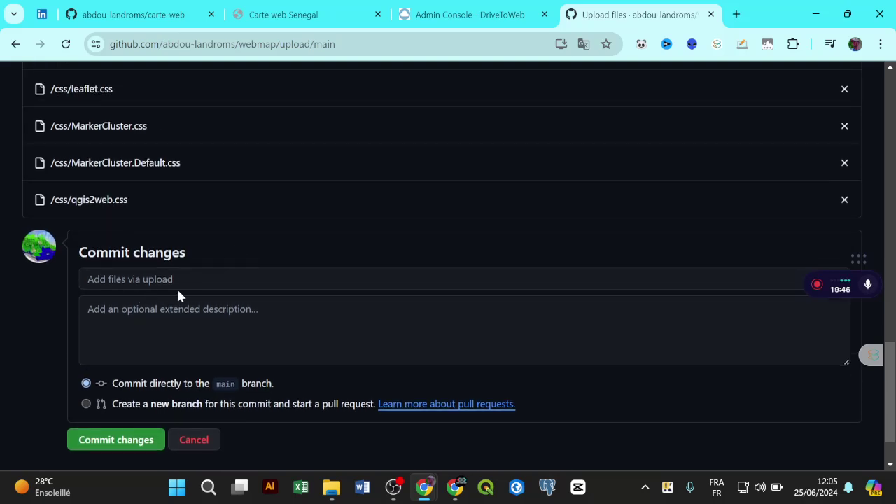
Wait for all the export files to finish uploading and commit them directly to the main branch of webmap.
scroll(270, 312, up, 15)
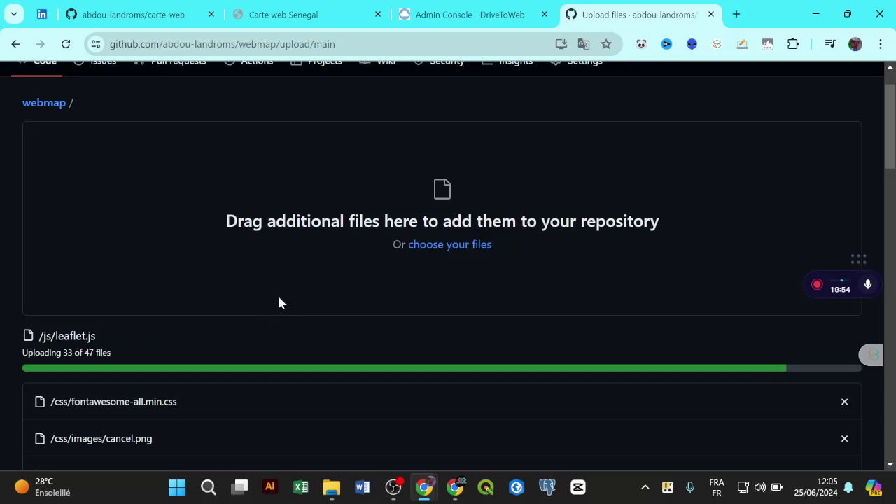
scroll(278, 302, up, 1)
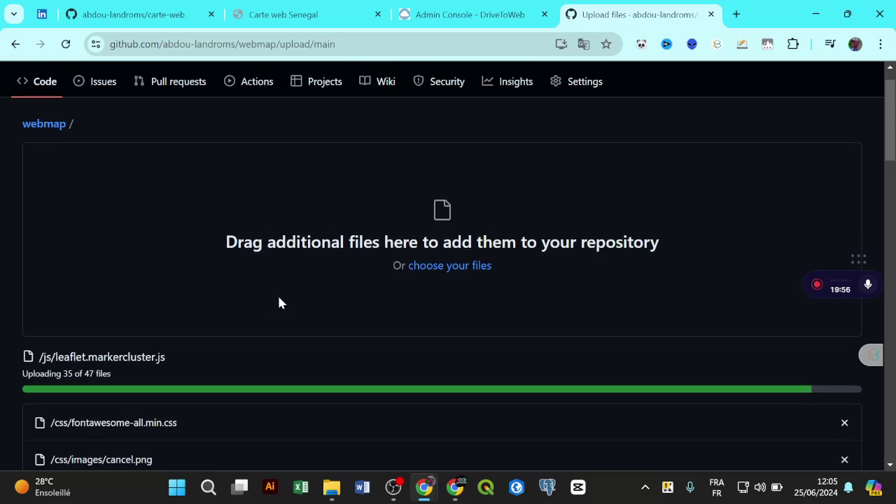
scroll(278, 303, down, 2)
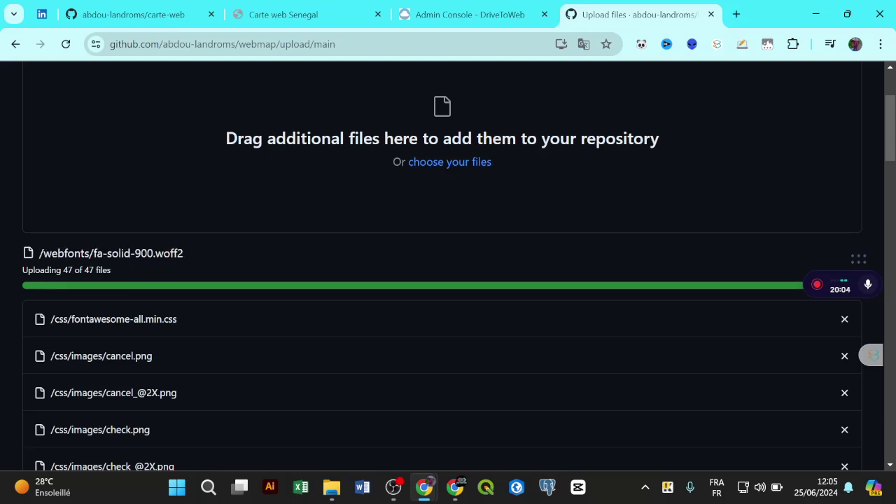
scroll(194, 257, down, 8)
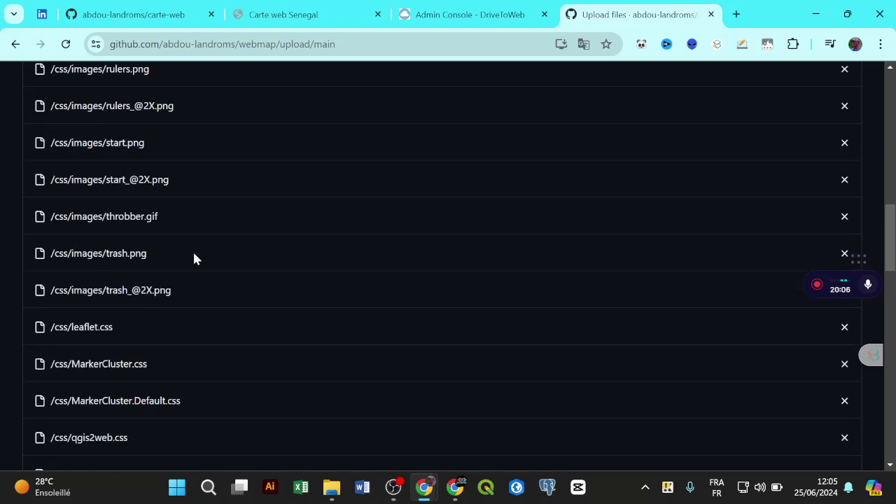
scroll(196, 262, down, 10)
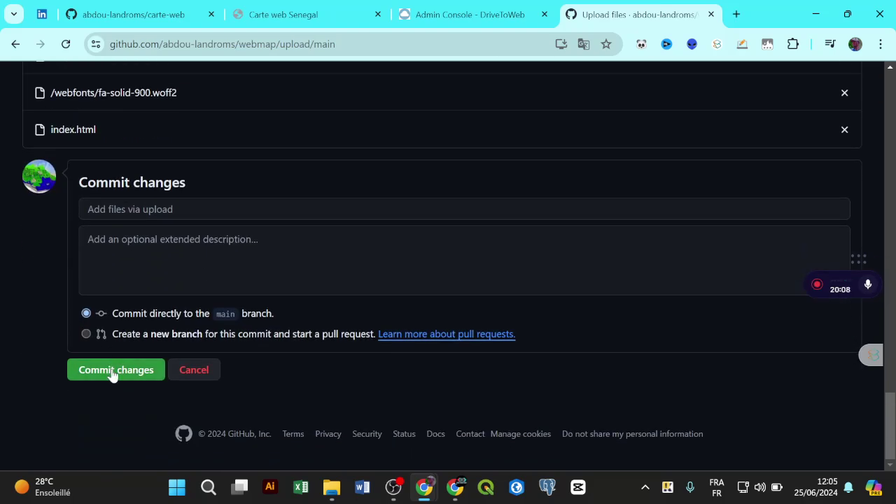
click(114, 371)
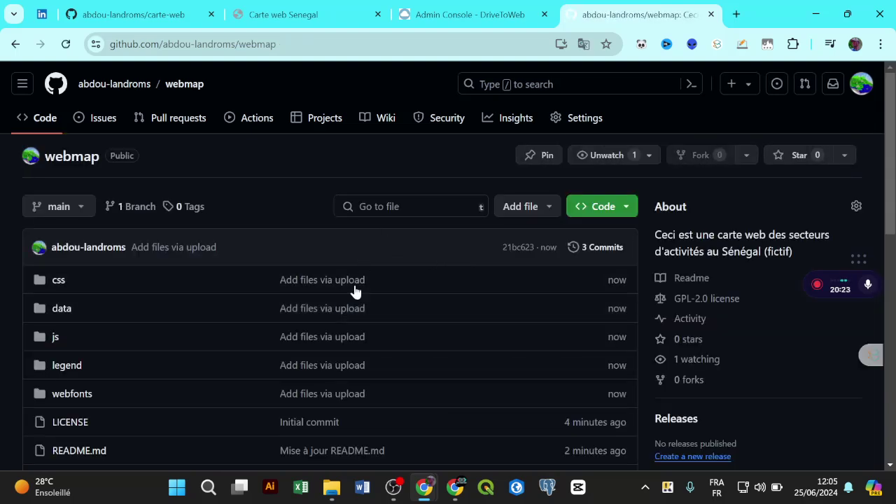
Look over the webmap repository's files and README, and open the repository's GitHub Pages settings.
scroll(343, 313, down, 1)
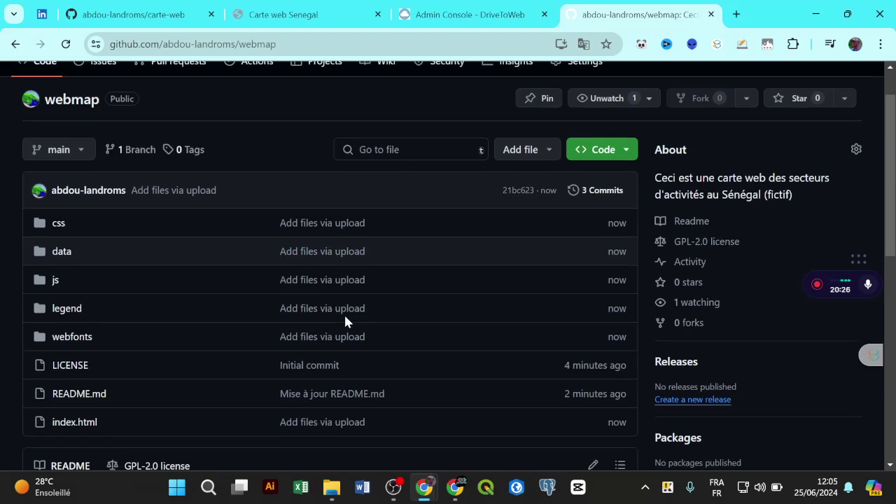
scroll(343, 316, down, 5)
scroll(345, 317, down, 2)
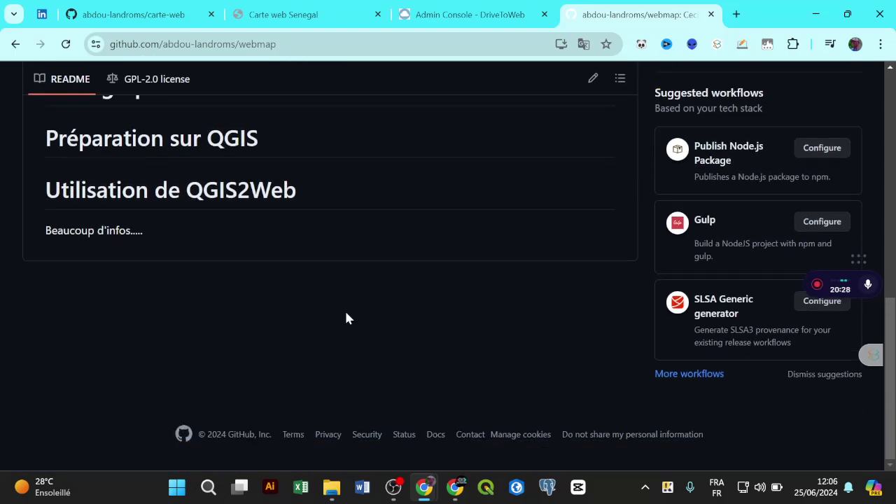
scroll(294, 290, up, 4)
scroll(210, 294, up, 3)
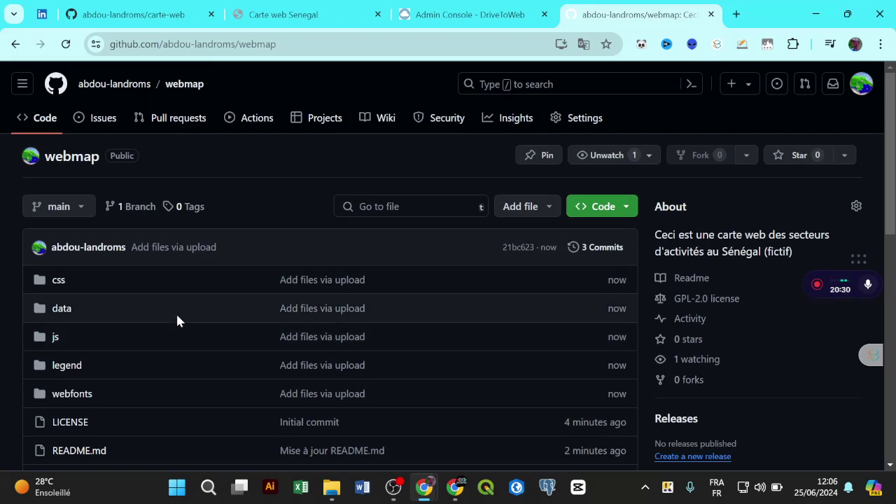
click(580, 120)
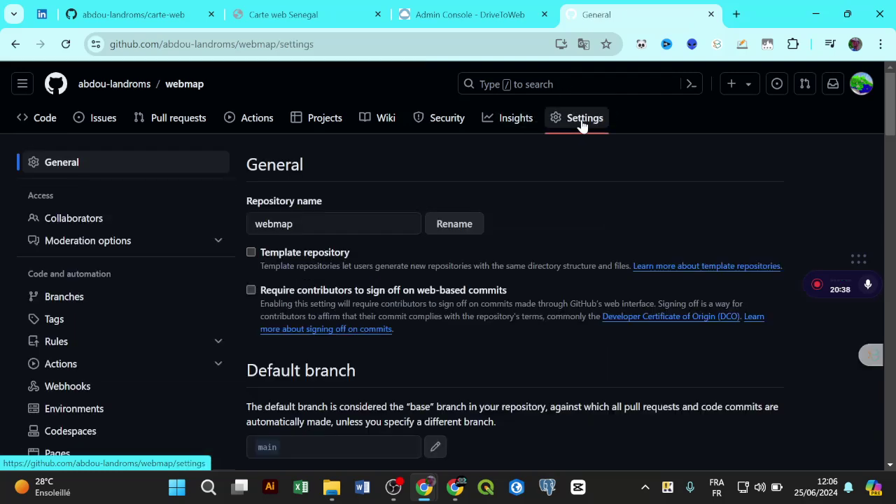
scroll(118, 189, down, 3)
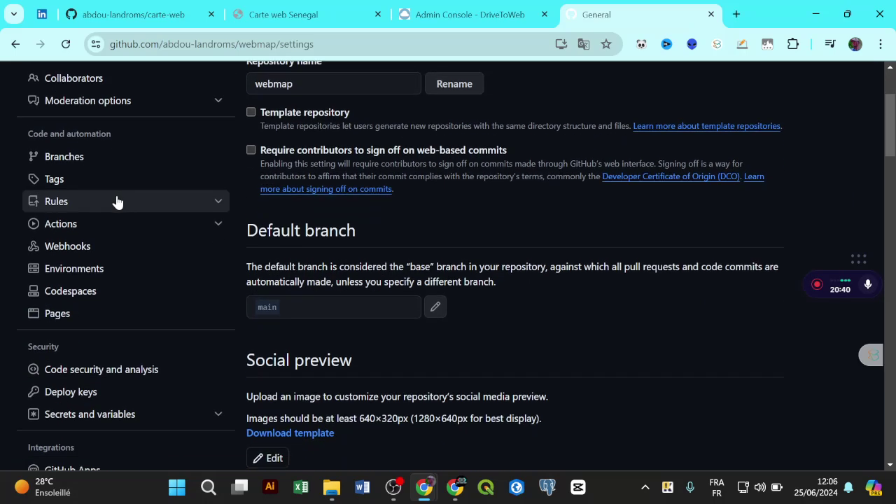
click(45, 315)
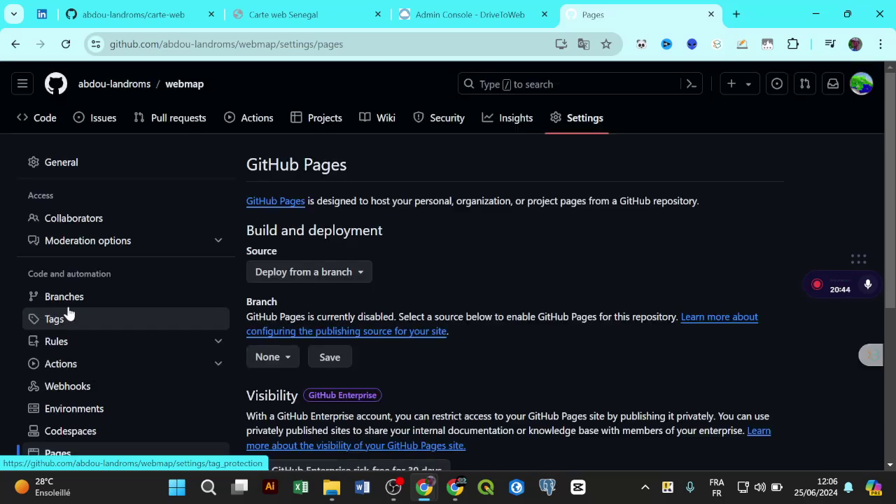
Set the GitHub Pages publishing source to the / (root) folder of the main branch and save it.
scroll(413, 208, down, 2)
scroll(411, 203, up, 2)
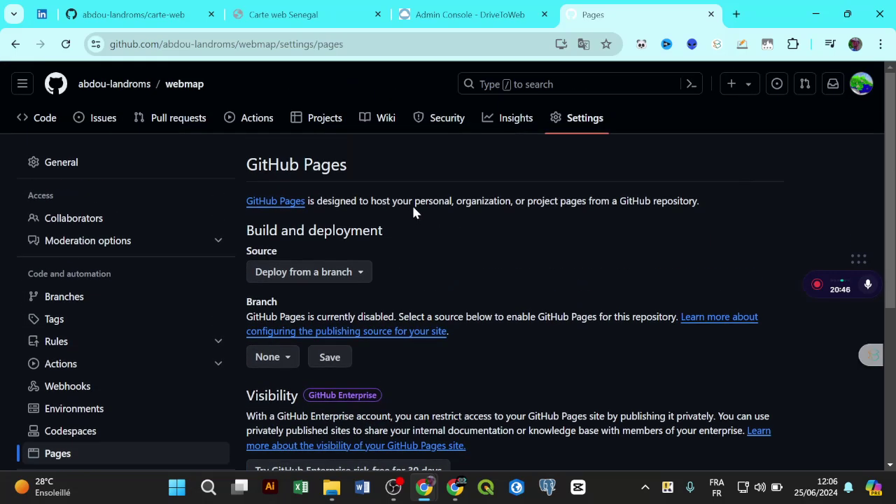
scroll(413, 212, down, 1)
scroll(412, 212, up, 1)
drag(253, 302, 285, 305)
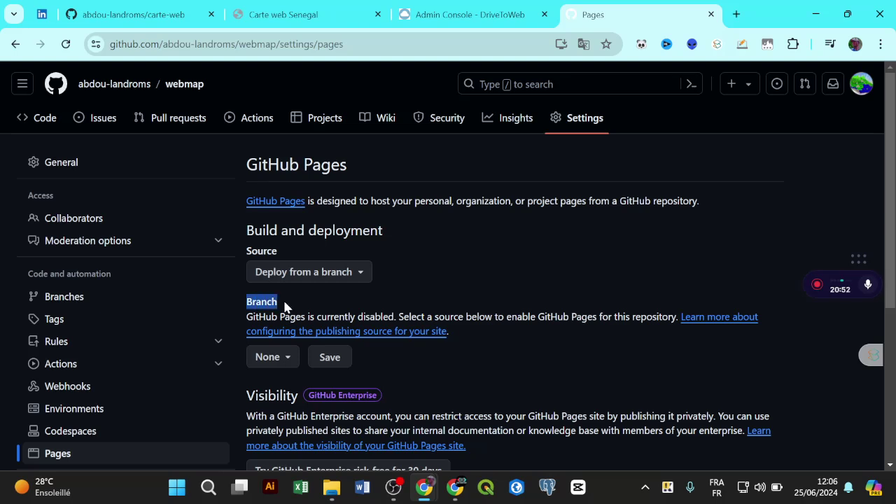
click(285, 307)
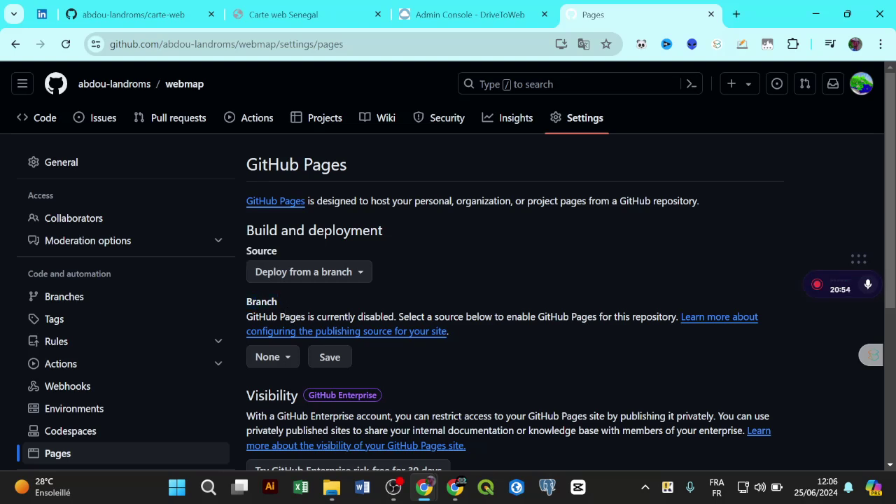
scroll(326, 311, down, 1)
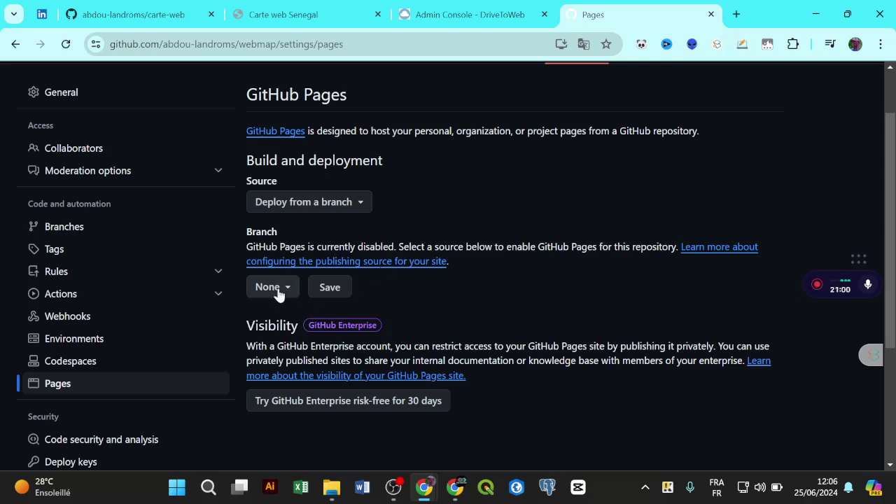
click(279, 292)
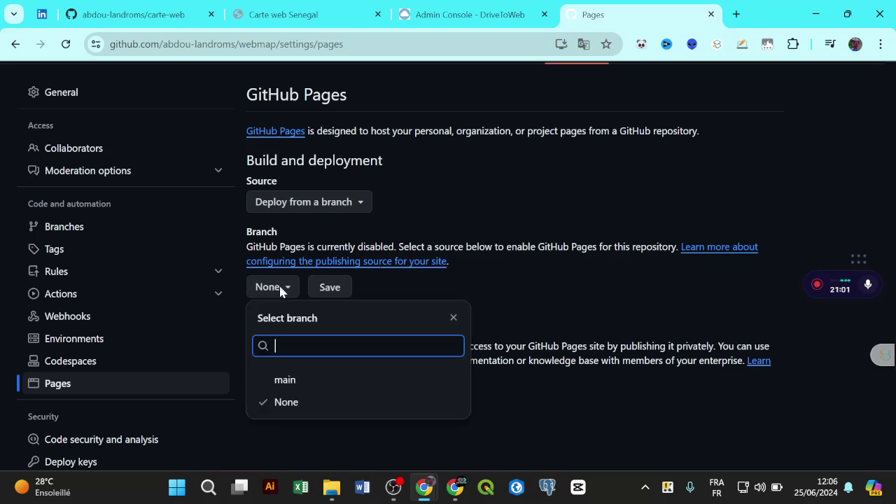
click(335, 387)
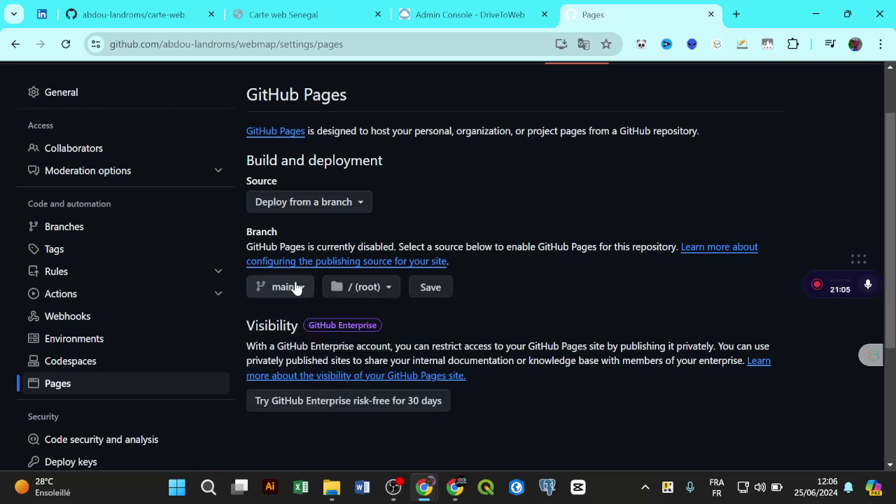
click(439, 293)
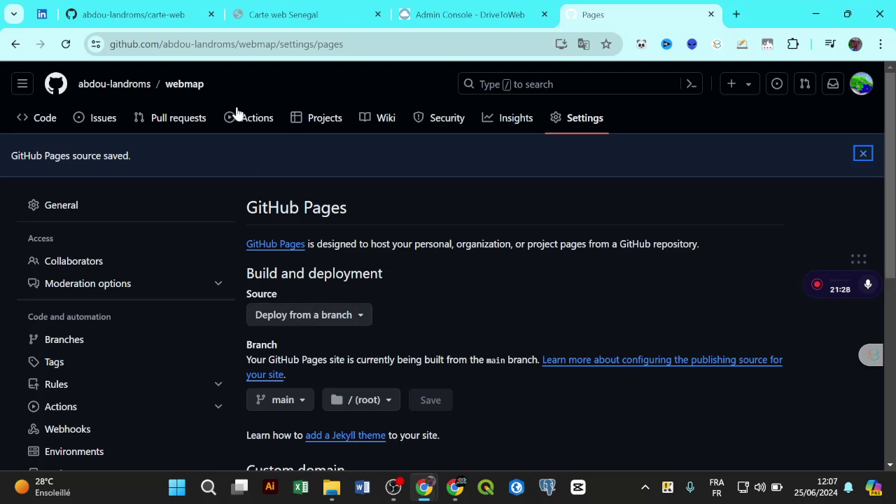
Copy the web address of the already published Carte web Senegal map, up to carte-web/ and without the map coordinates.
click(283, 17)
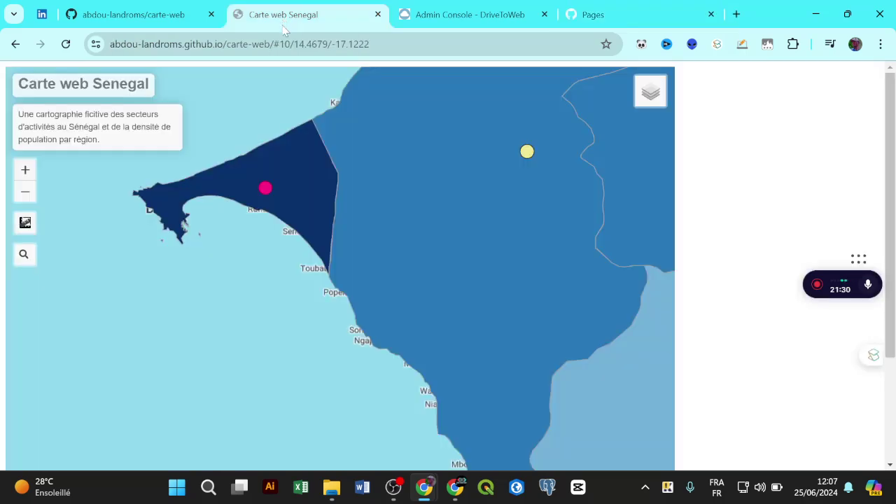
scroll(163, 280, down, 1)
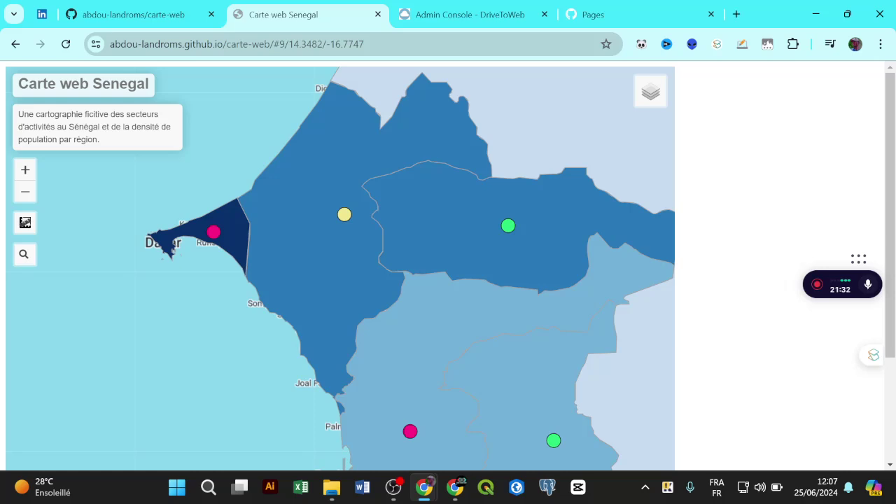
drag(110, 45, 364, 44)
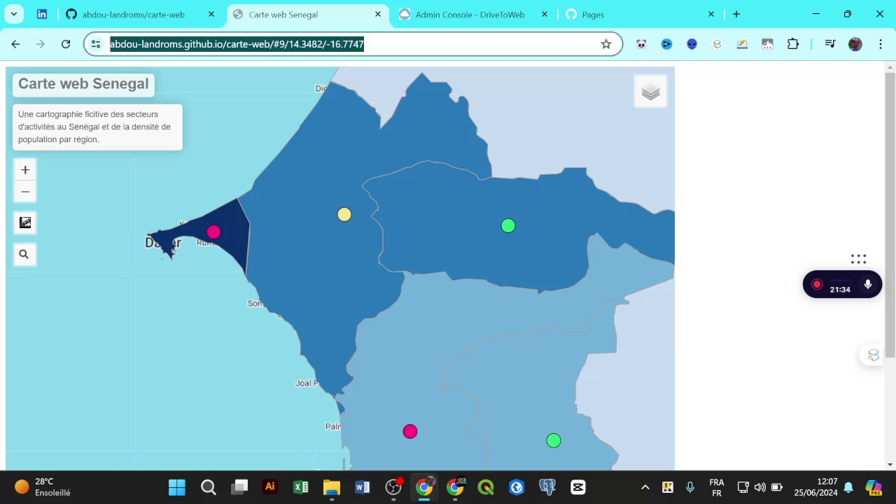
click(281, 44)
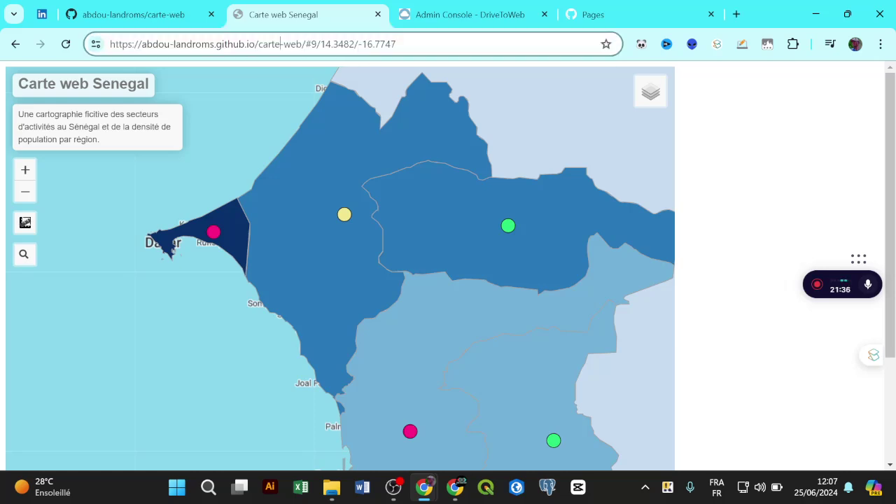
drag(306, 44, 110, 44)
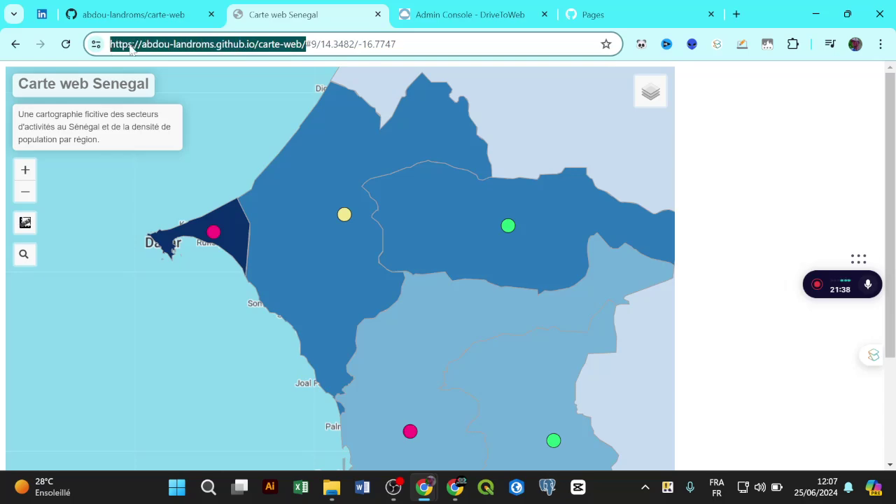
right_click(138, 49)
click(207, 174)
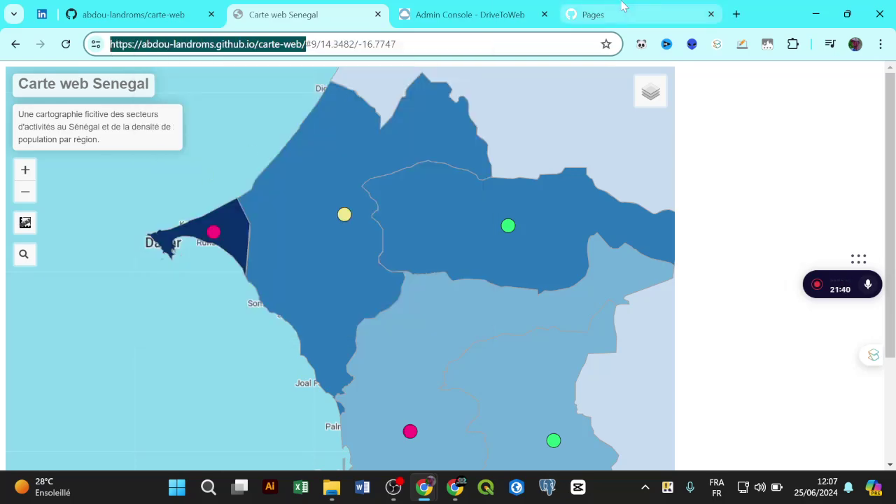
Load the copied carte-web address in a new tab to check the published map, and switch to the carte-web repository.
click(735, 14)
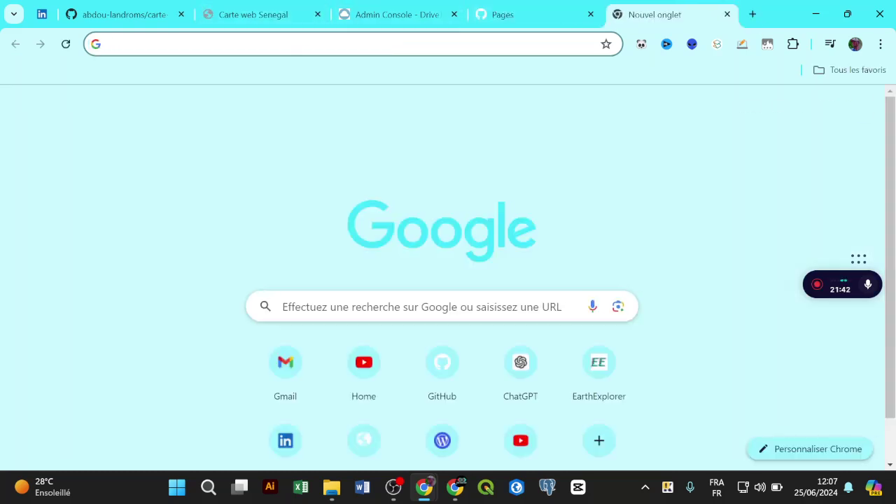
right_click(294, 43)
click(346, 175)
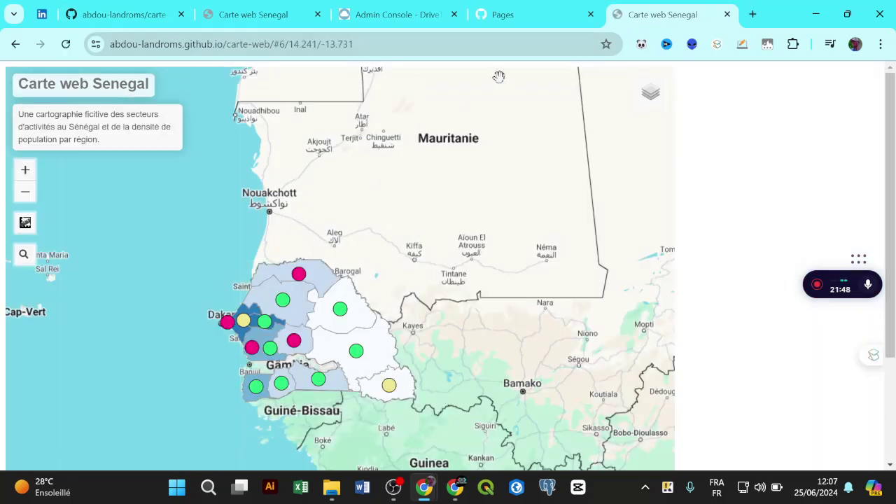
click(263, 17)
click(142, 14)
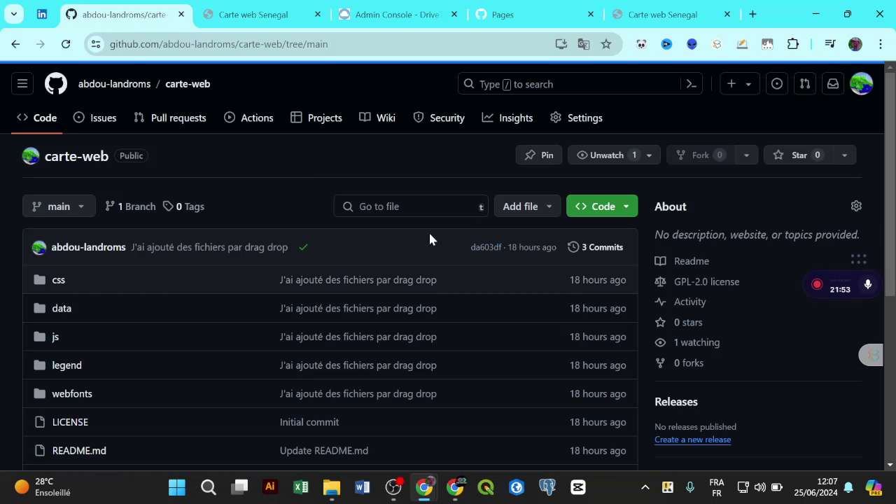
Return to the webmap repository's GitHub Pages settings, reload them, and open the live webmap site in a new tab.
click(537, 14)
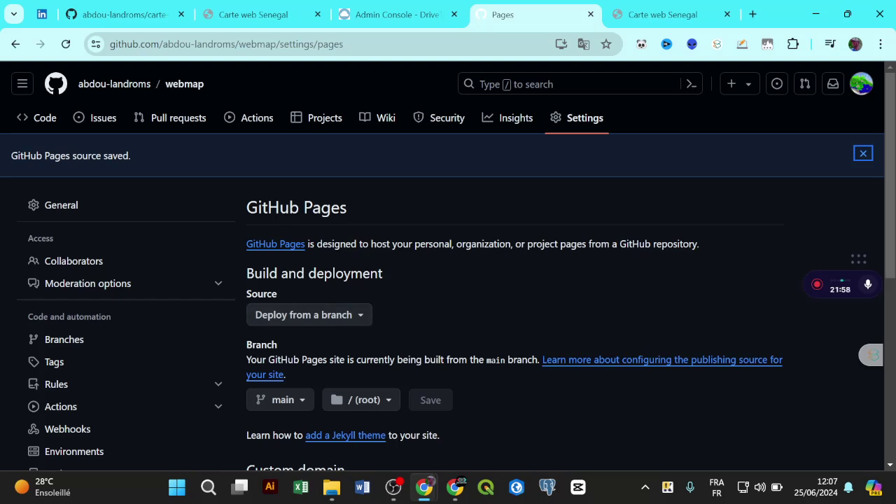
scroll(385, 279, down, 1)
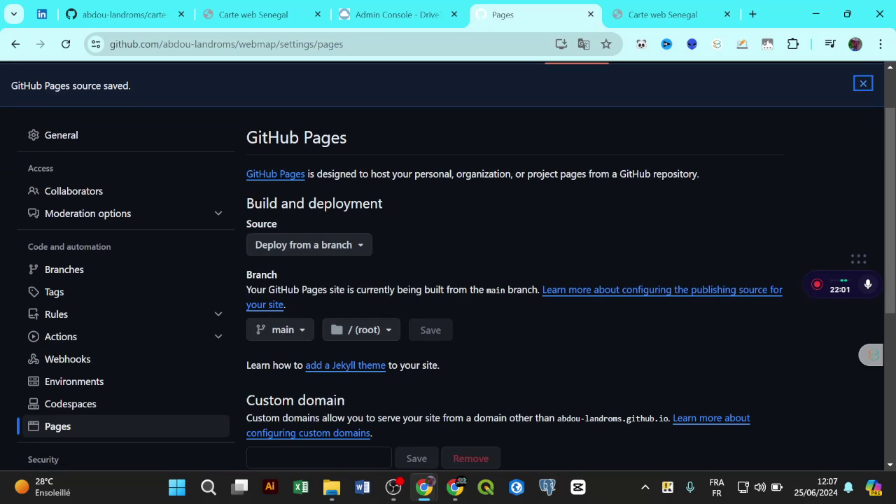
scroll(342, 234, up, 1)
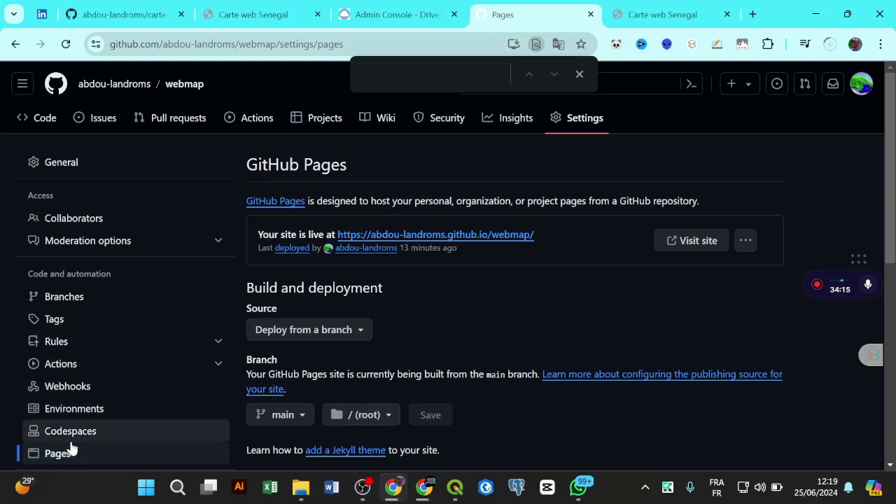
click(126, 458)
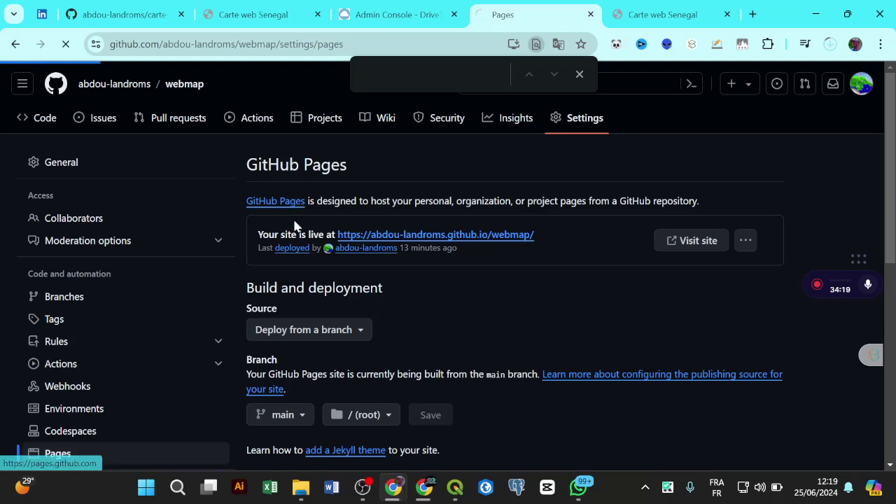
right_click(438, 239)
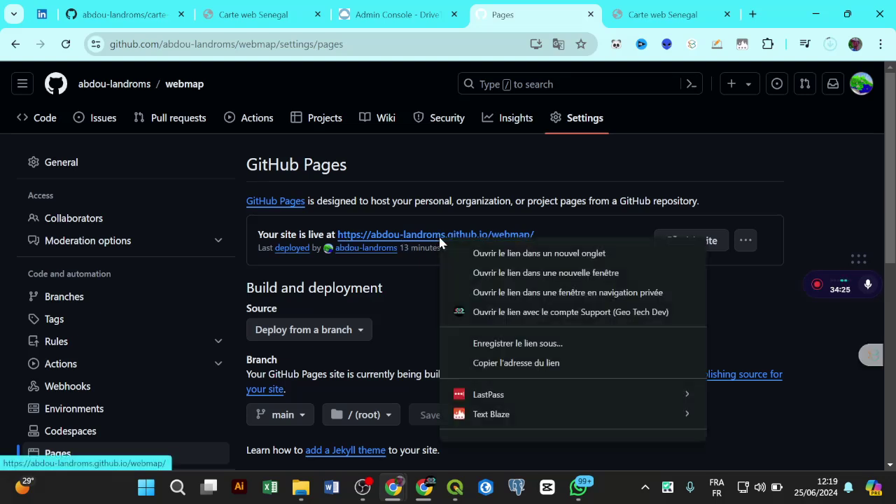
click(546, 254)
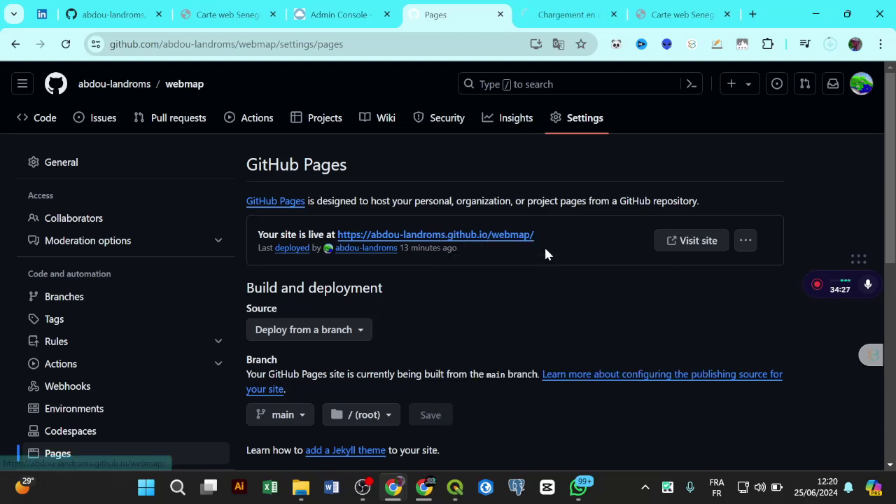
click(553, 16)
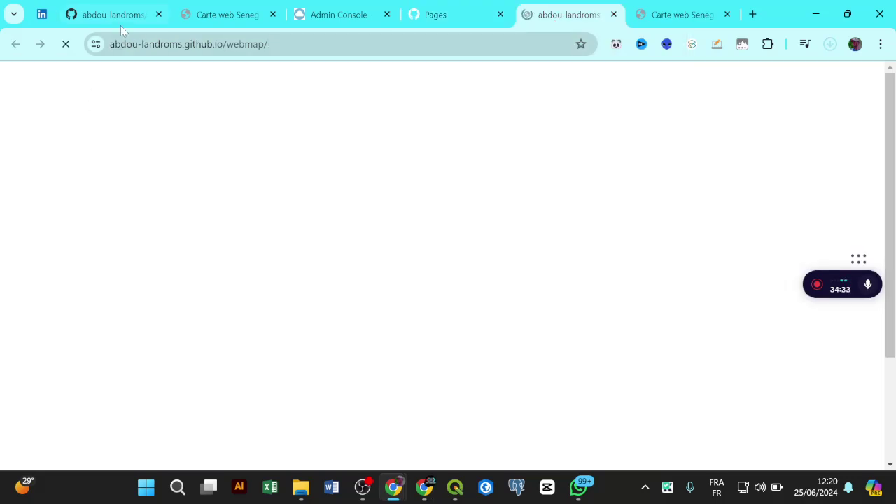
Recheck the webmap repository's GitHub Pages settings, and examine the regions of Senegal on the live webmap site.
click(452, 17)
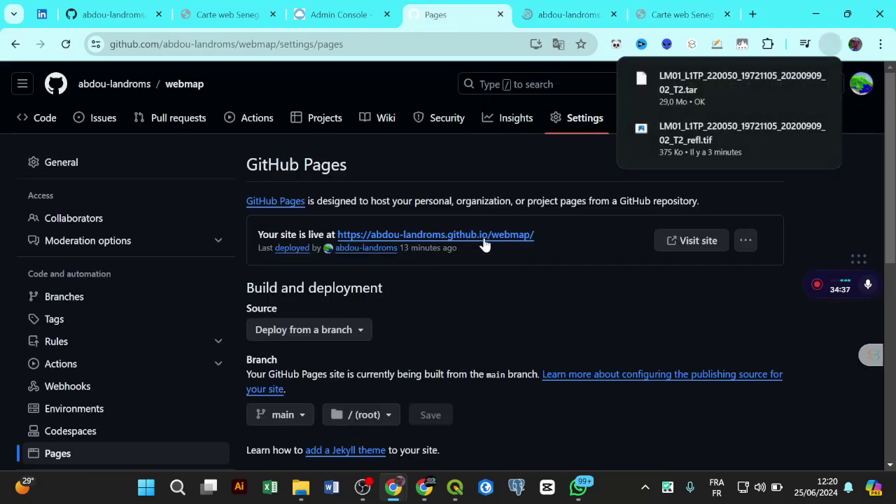
click(564, 16)
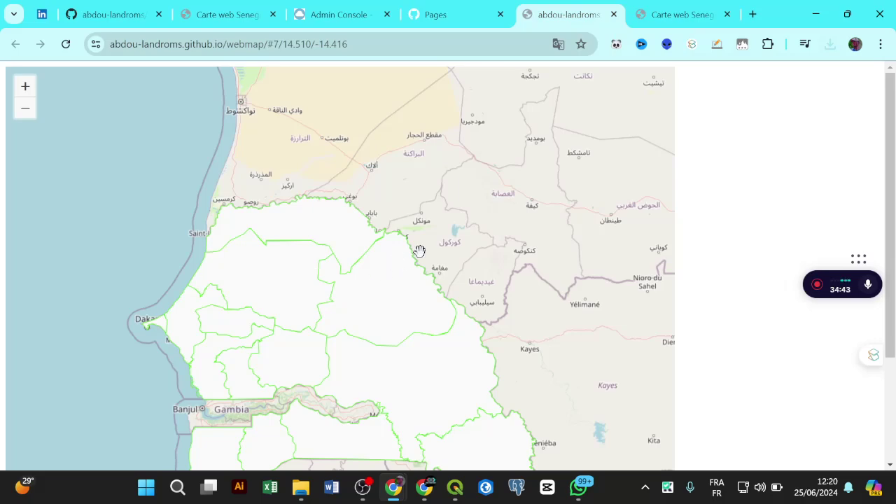
scroll(313, 311, up, 1)
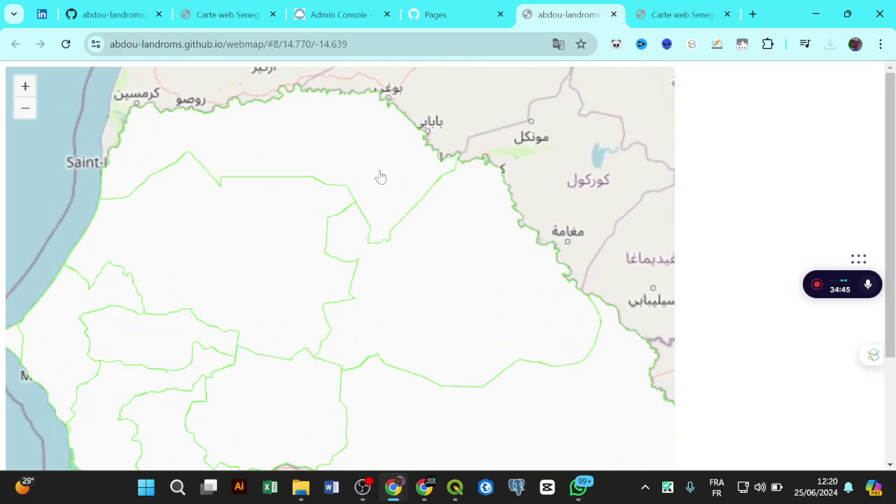
scroll(490, 234, down, 1)
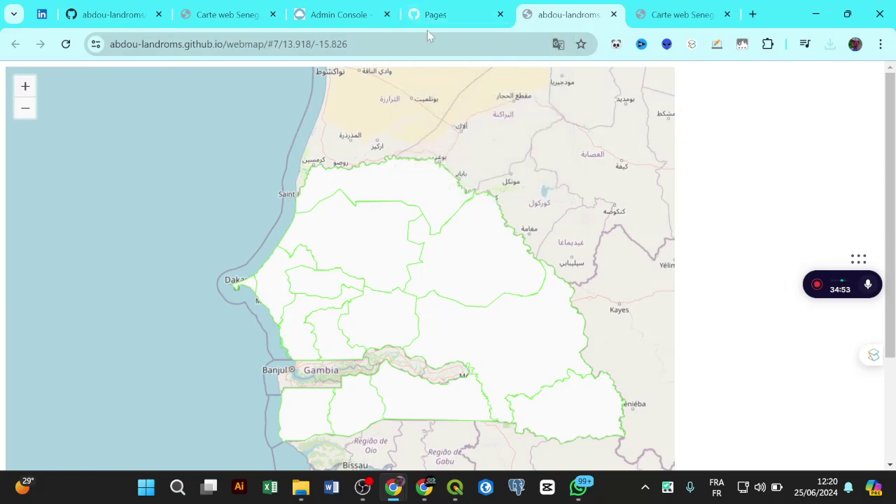
mouse_move(437, 14)
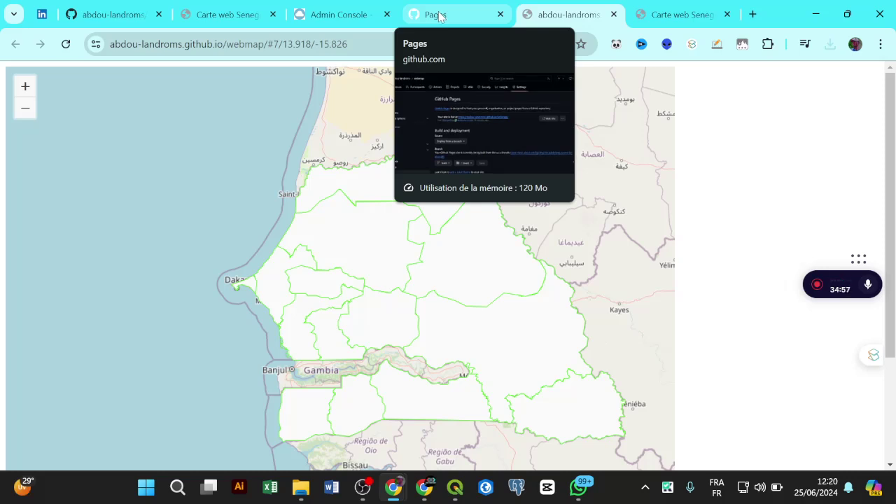
Switch to File Explorer and compare the uploaded export folder with qgis2web_2024_06_24-16_23_21_150756 in the QGIS2WEB folder.
mouse_move(308, 494)
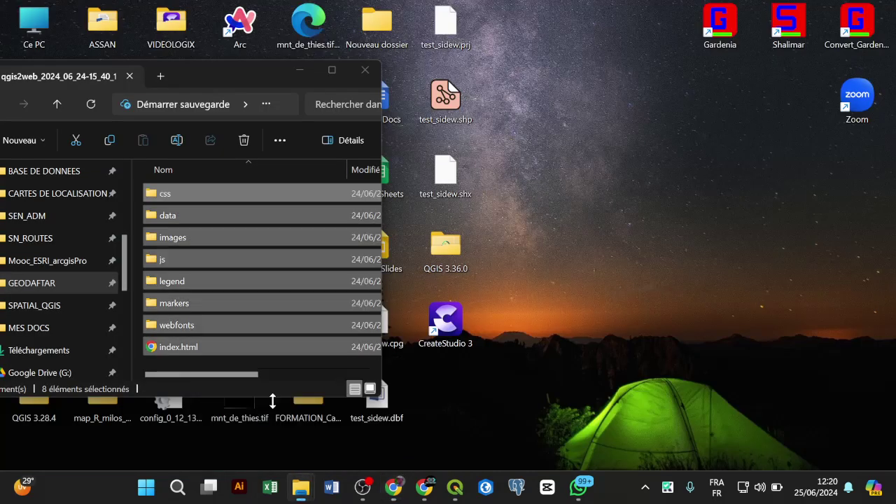
click(261, 410)
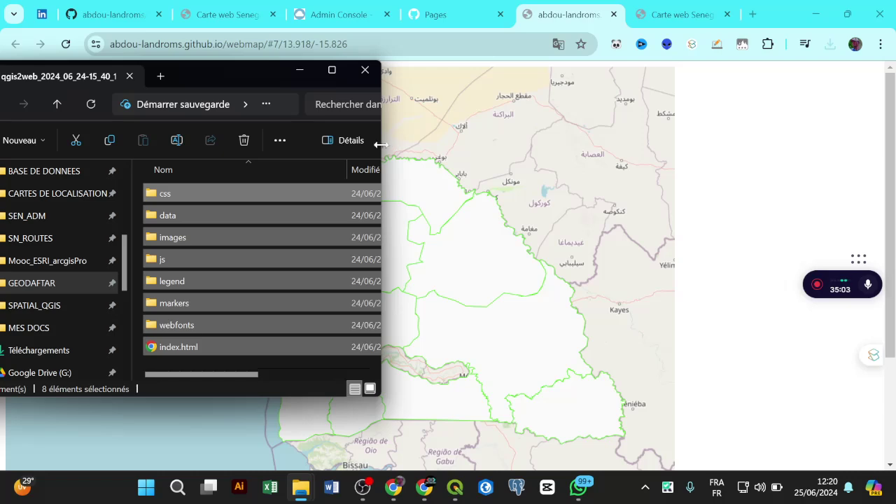
click(333, 71)
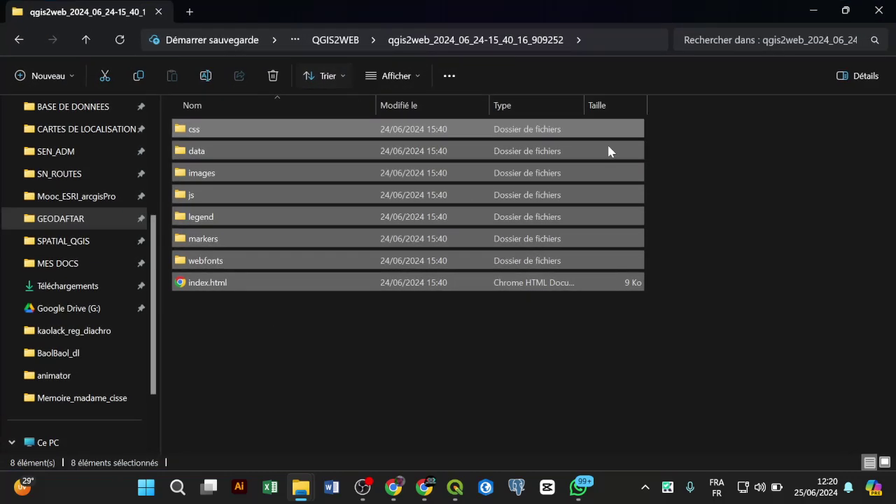
click(394, 403)
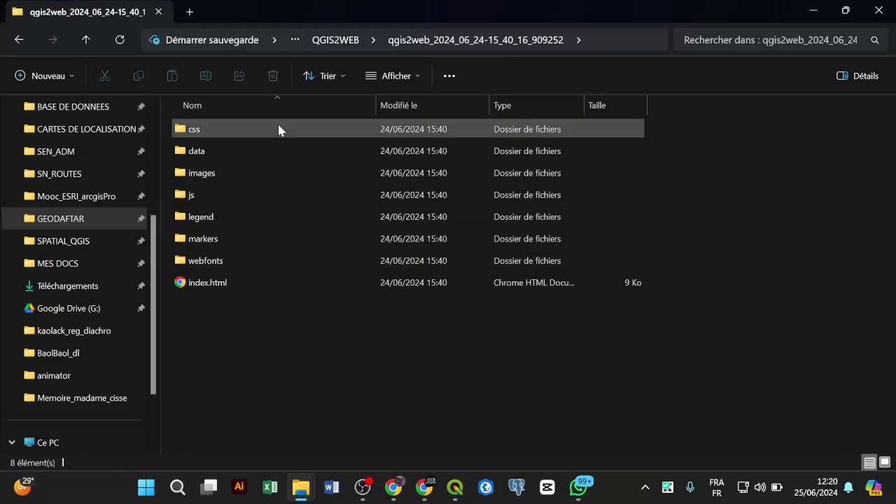
click(28, 42)
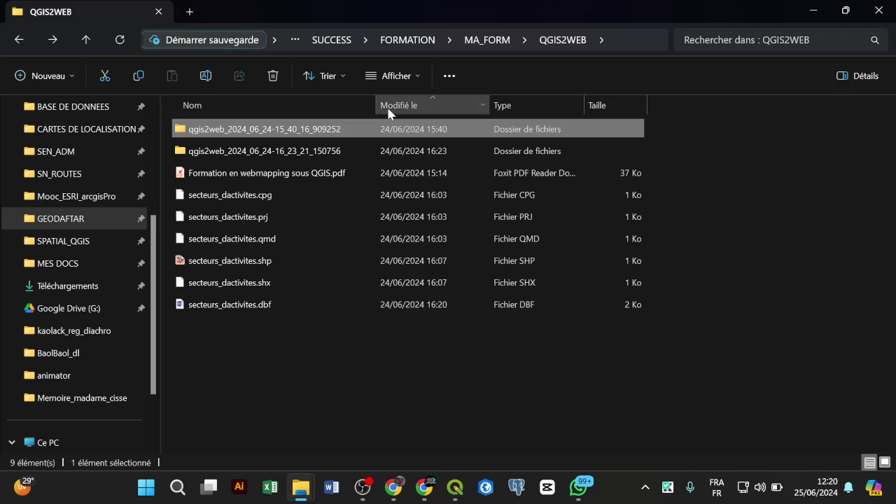
click(449, 150)
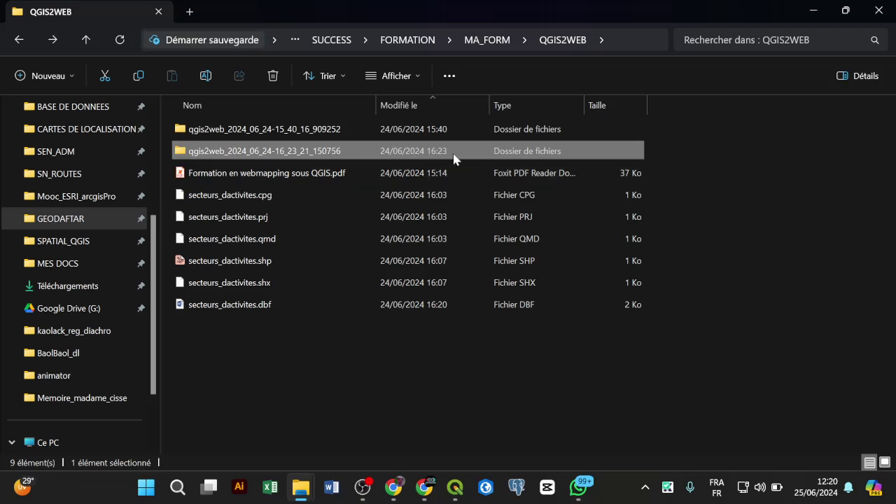
click(844, 11)
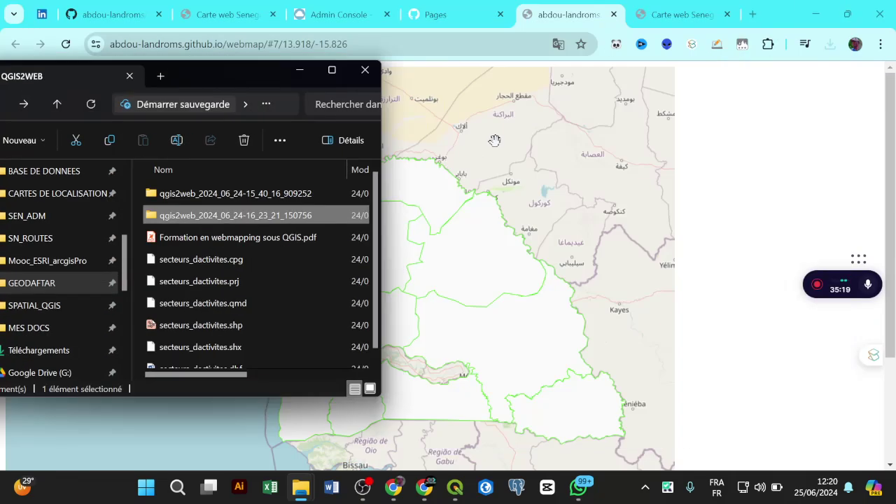
Return to the live webmap site in the browser and view the attribute popups of the Matam and Diourbel regions.
click(518, 169)
click(454, 252)
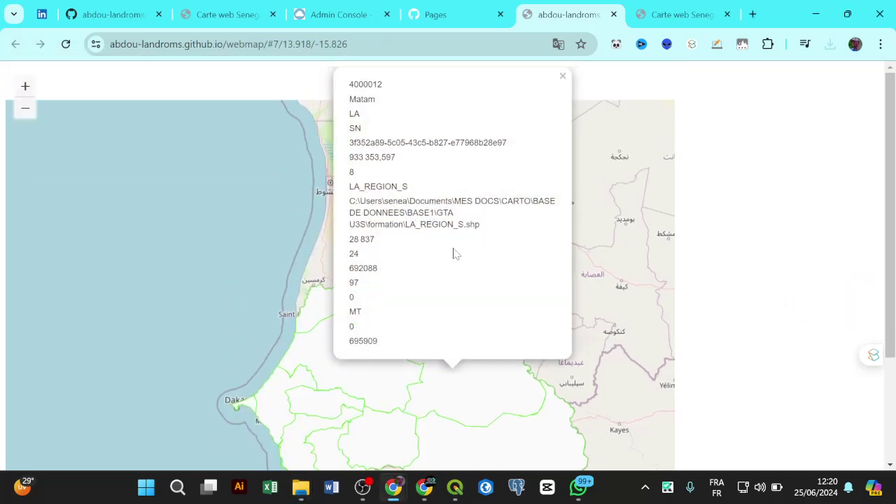
click(332, 392)
click(332, 415)
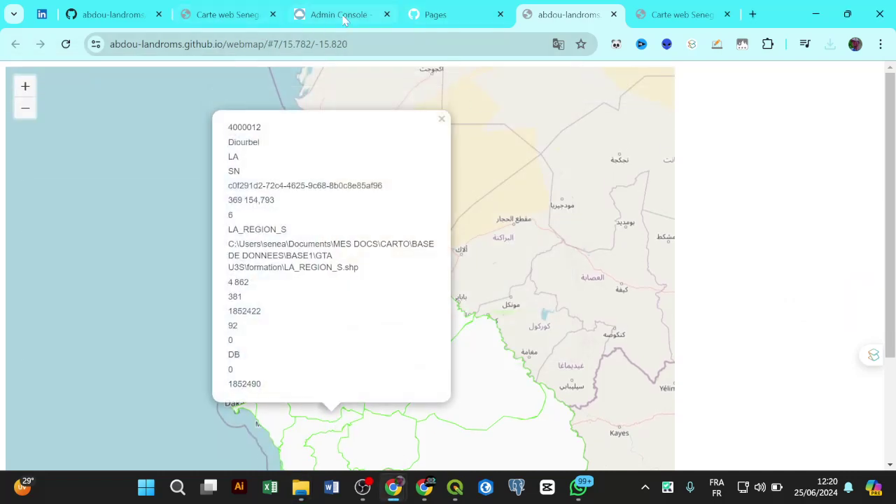
View the Diourbel popup on the Carte web Senegal map for comparison, and return to the webmap site and close its popup.
click(200, 17)
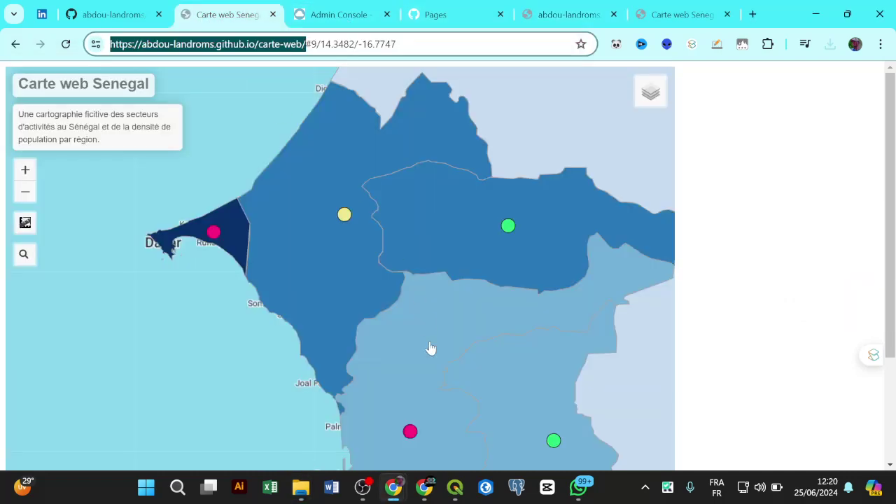
click(509, 226)
click(400, 258)
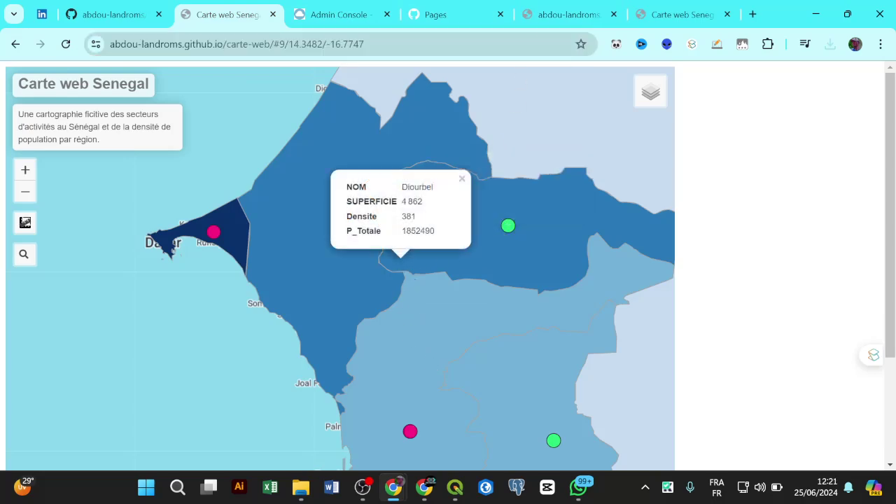
click(569, 14)
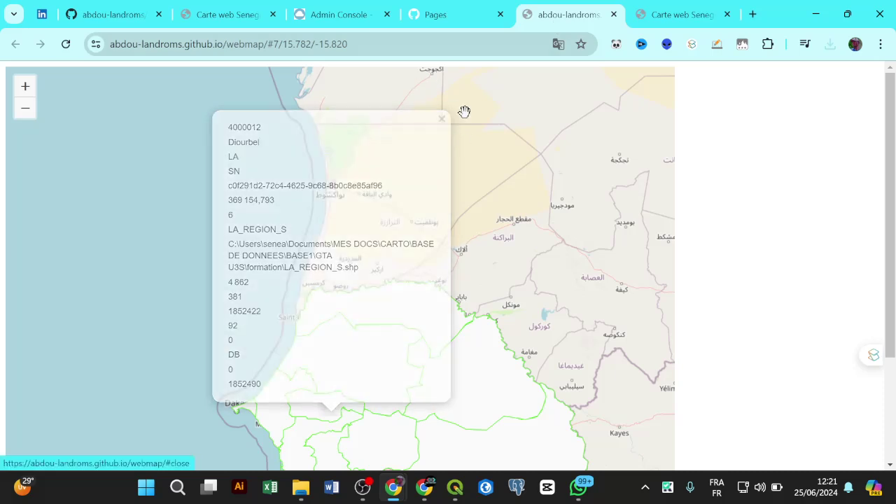
click(441, 119)
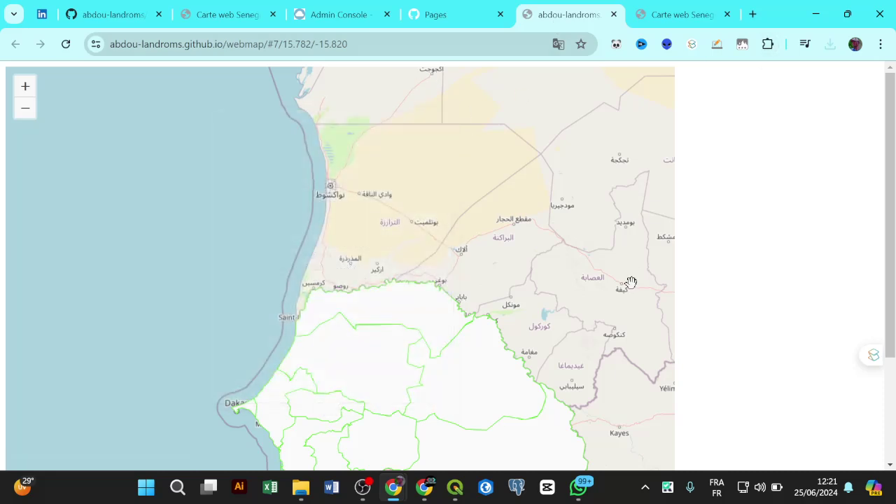